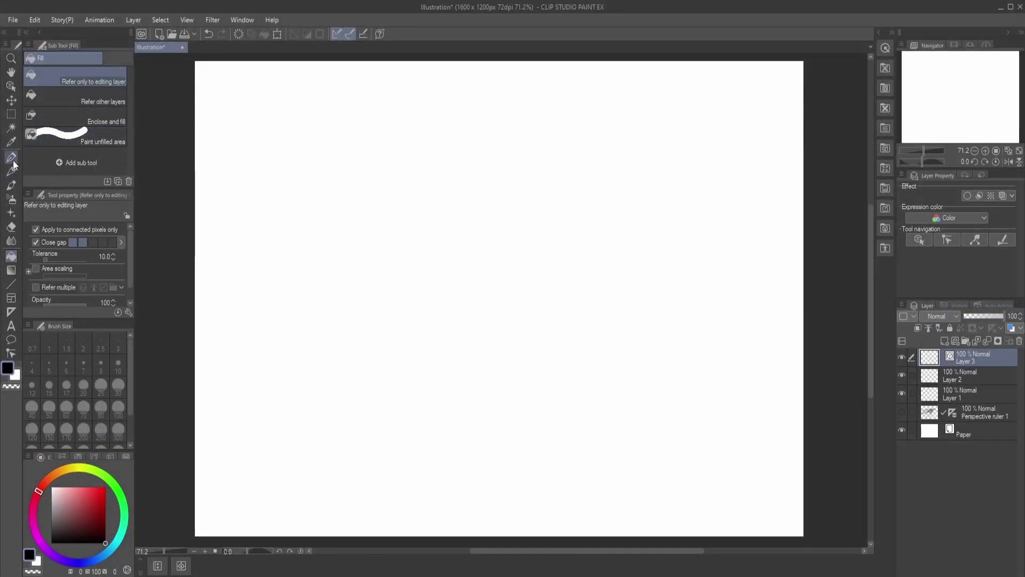
- Cycle between the Pen and Pencil tools to compare their sub tools
key(p)
key(p)
key(p)
key(p)
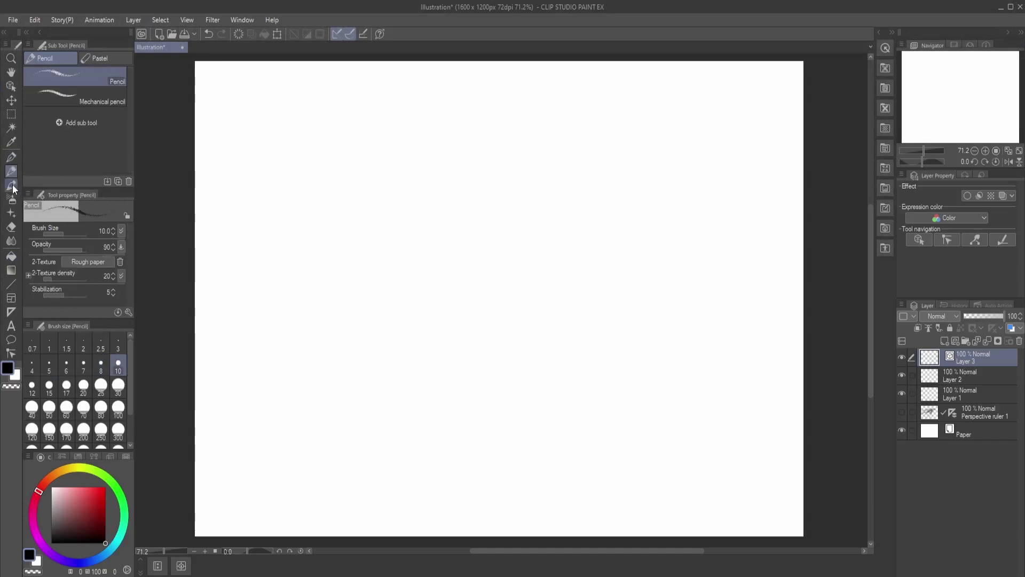
key(p)
key(p)
key(p)
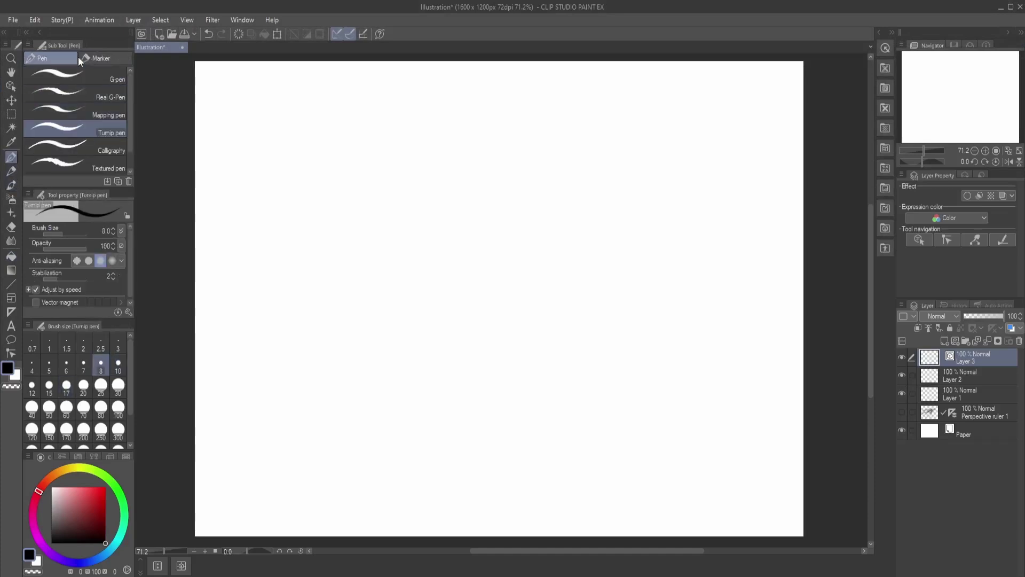
- Look through the Pen and Marker sub tool groups, trying the G-pen and Real G-Pen
click(85, 111)
click(90, 98)
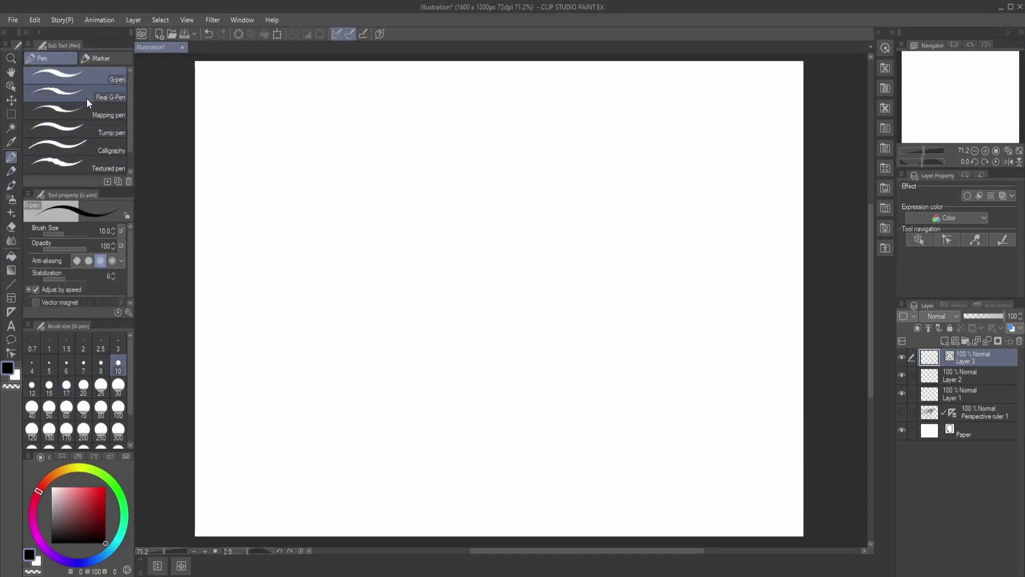
click(86, 60)
click(61, 61)
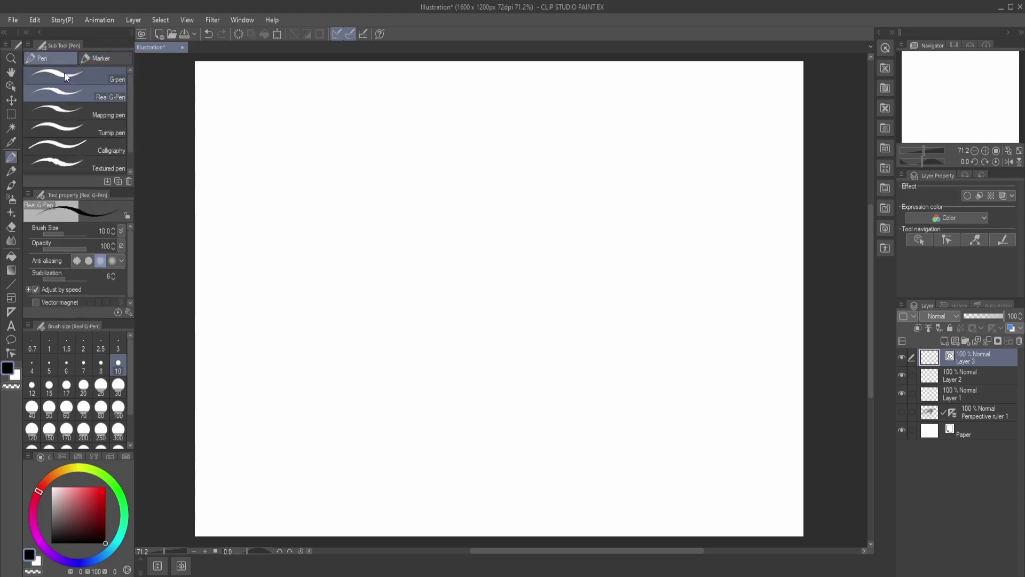
click(103, 58)
- Look through the Pencil tool and the Brush tool's watercolor, thick paint and India ink groups
click(11, 171)
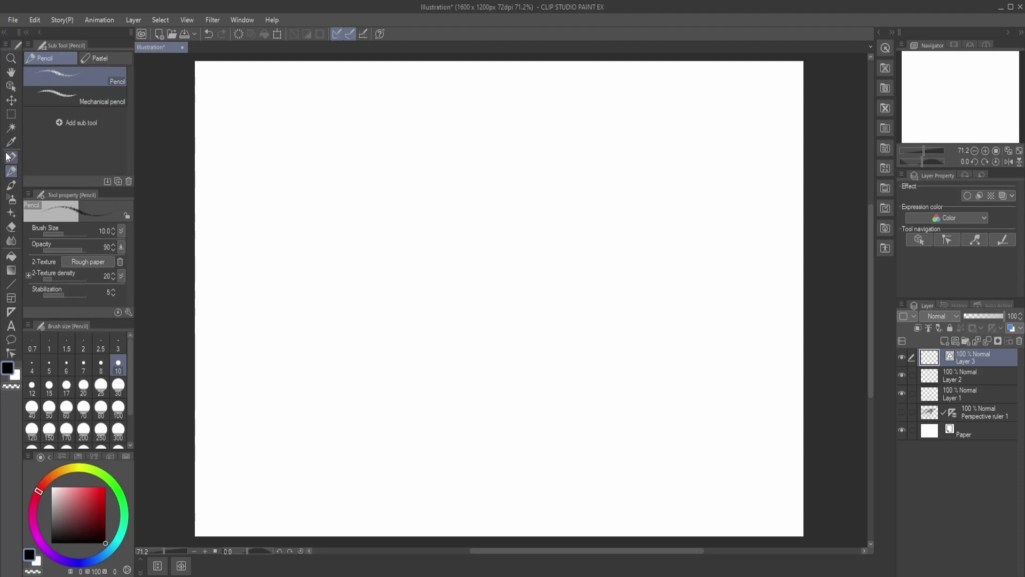
click(10, 158)
click(11, 185)
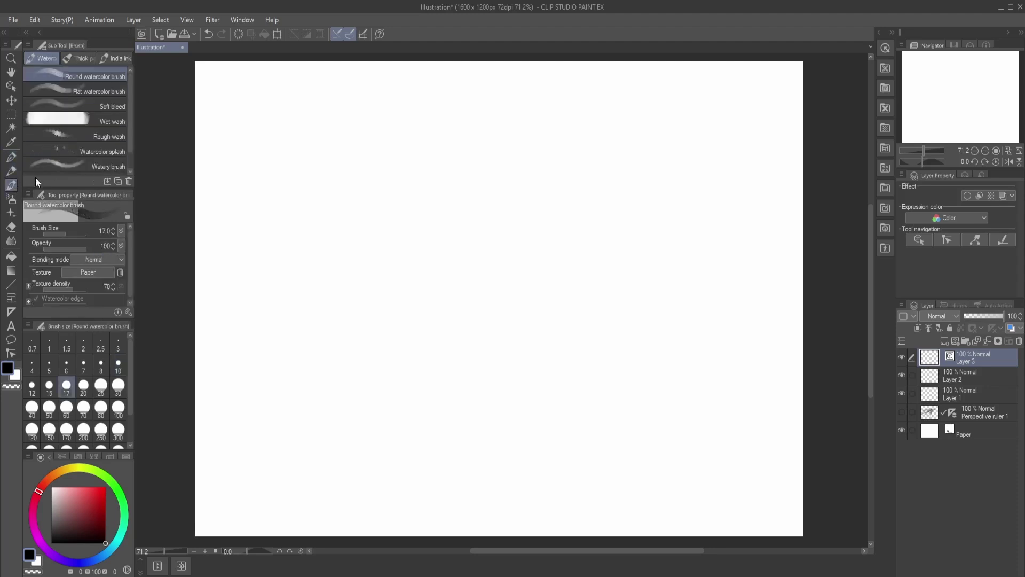
click(113, 59)
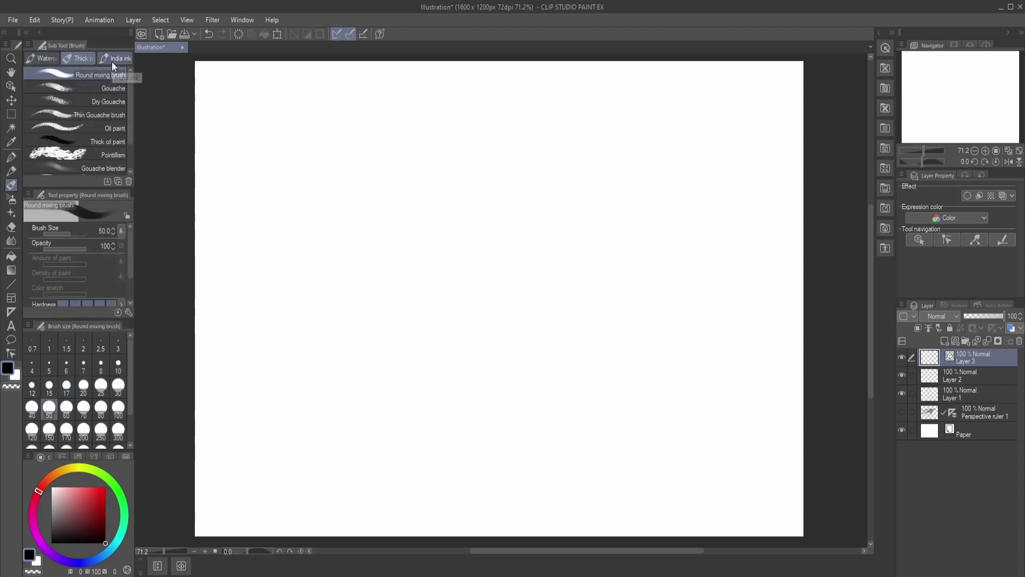
click(51, 60)
click(79, 59)
click(111, 59)
click(78, 59)
click(47, 60)
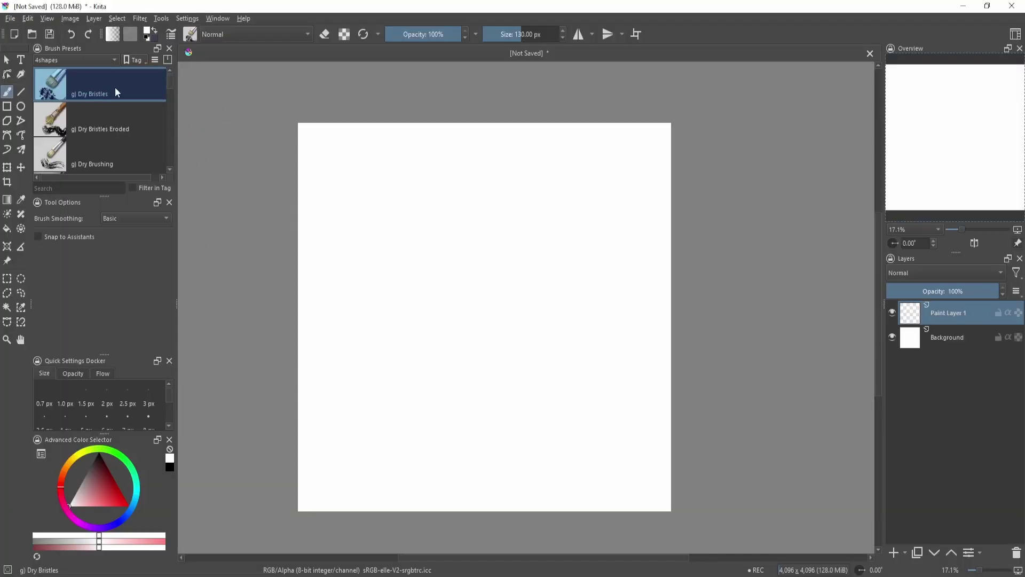
- In Krita, enlarge the Brush Presets docker and look through the available brush tags
drag(109, 196, 110, 215)
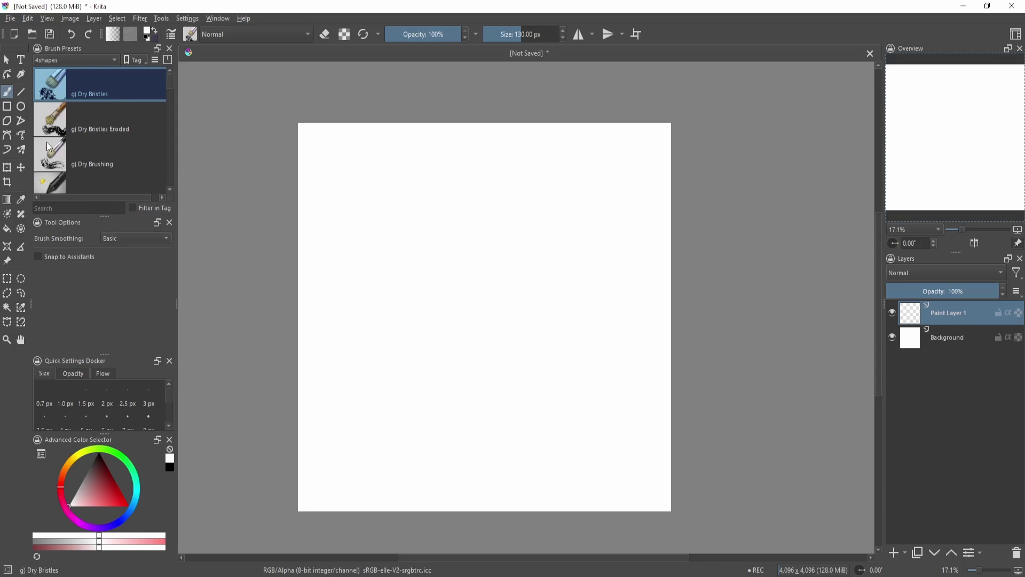
click(105, 63)
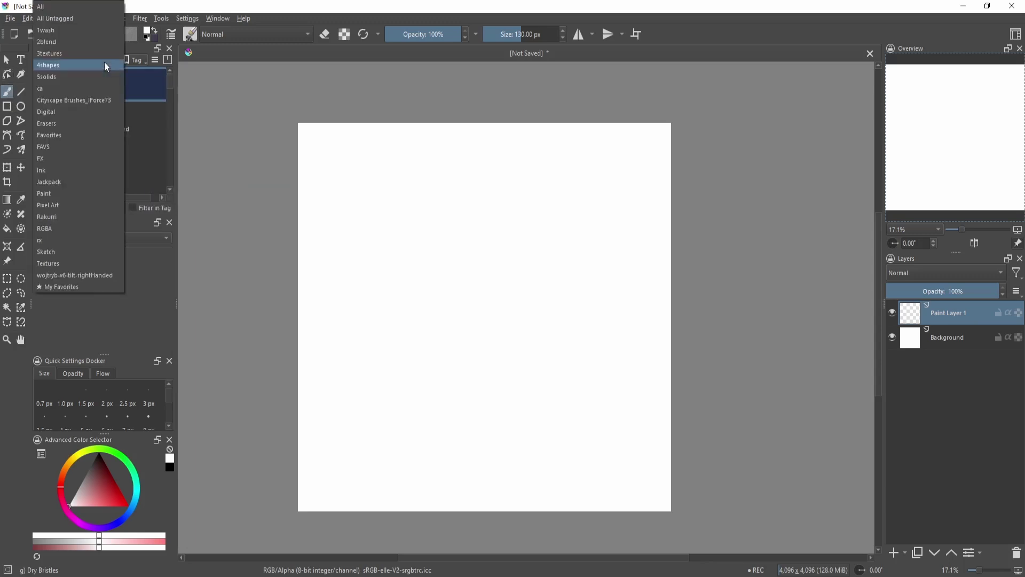
click(94, 76)
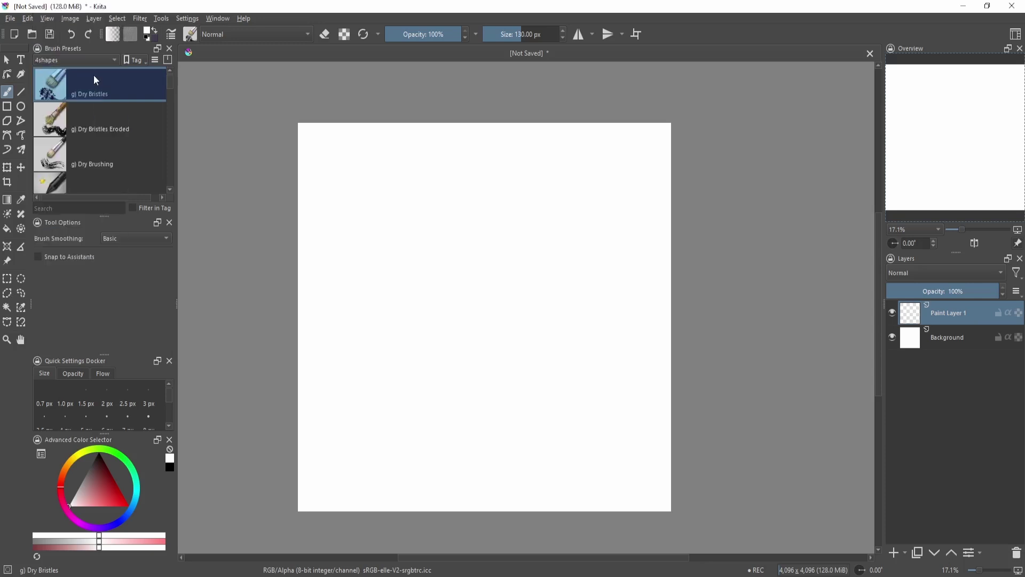
click(95, 62)
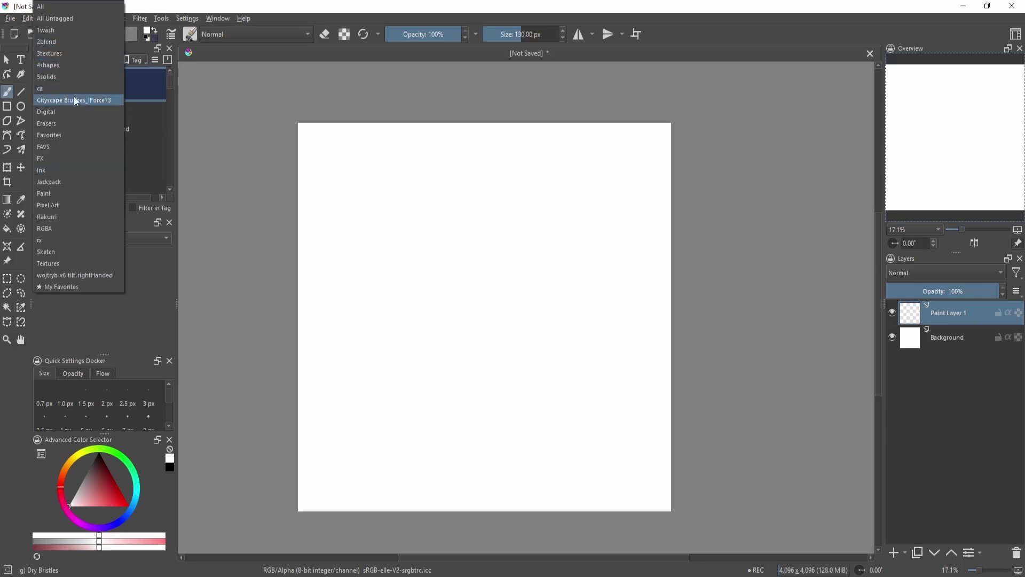
key(Escape)
- Search the brush presets for "Ink", select the "d) Ink pen (mypaint)" preset and clear the search
click(100, 207)
text(Ink)
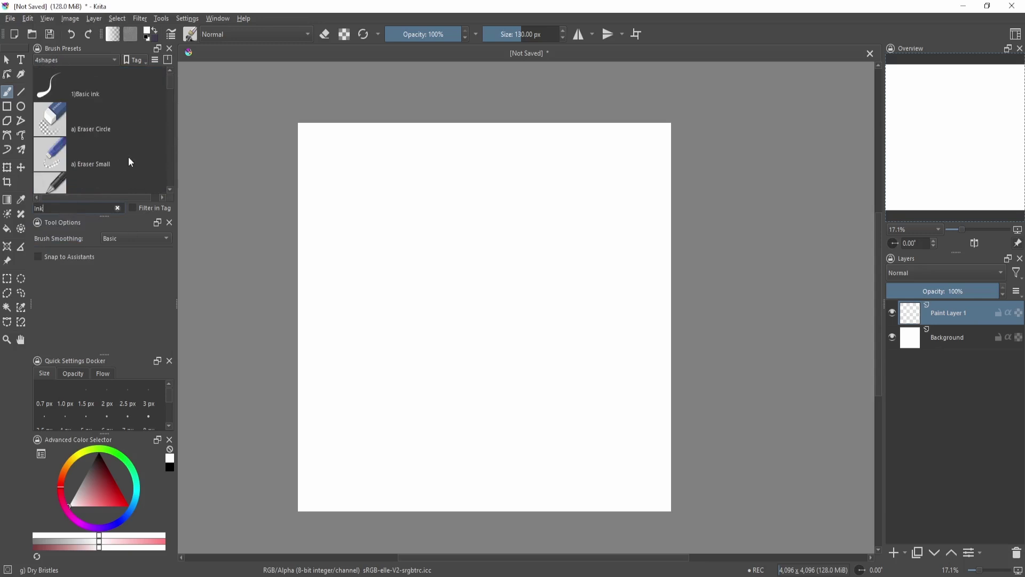
click(119, 122)
scroll(116, 139, down, 3)
click(103, 167)
click(118, 207)
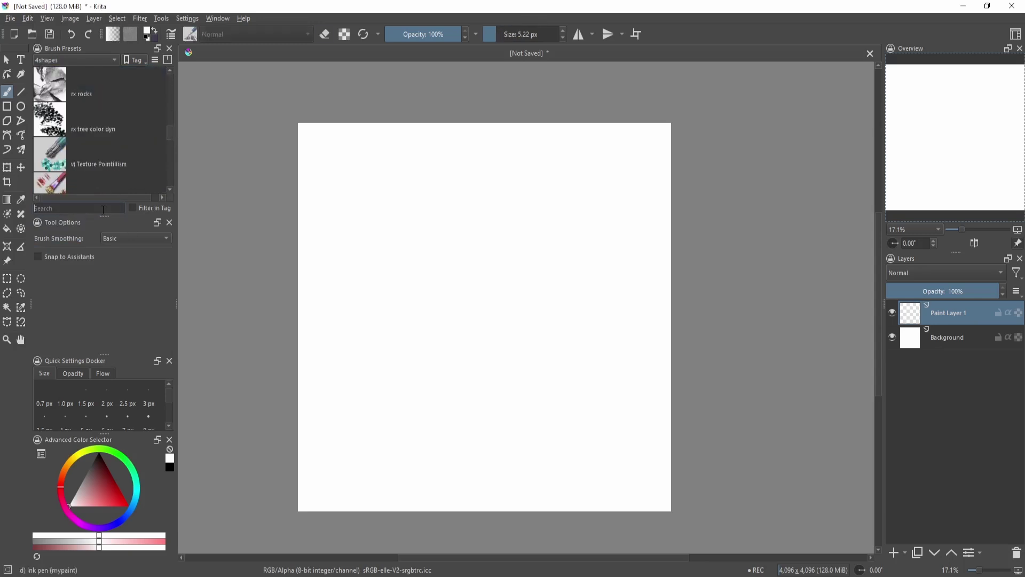
- Search the brush presets for "Paint", filter them by the Paint tag and use the "b) Basic-5 Size Opacity" preset
text(Paint)
click(73, 219)
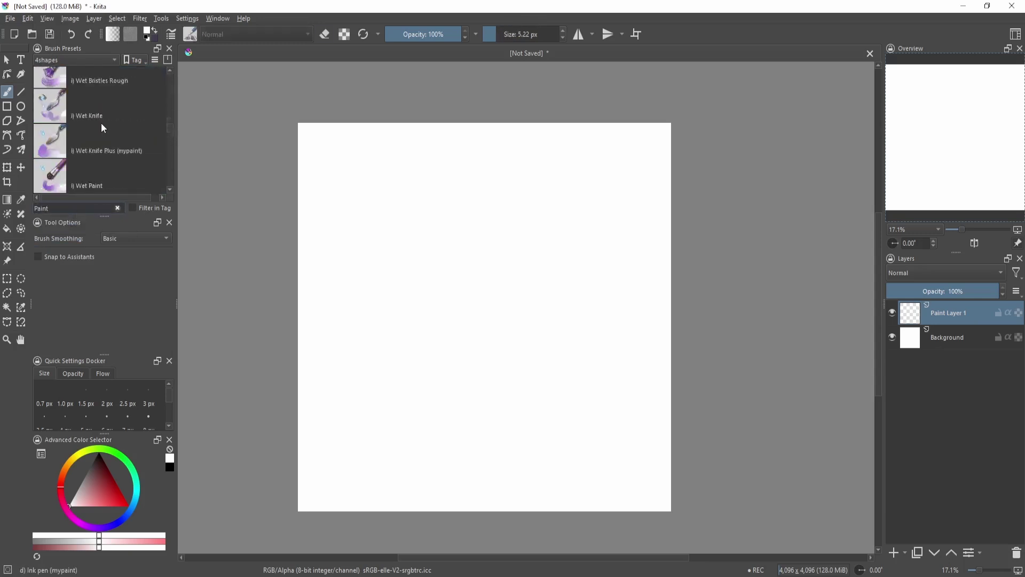
click(88, 62)
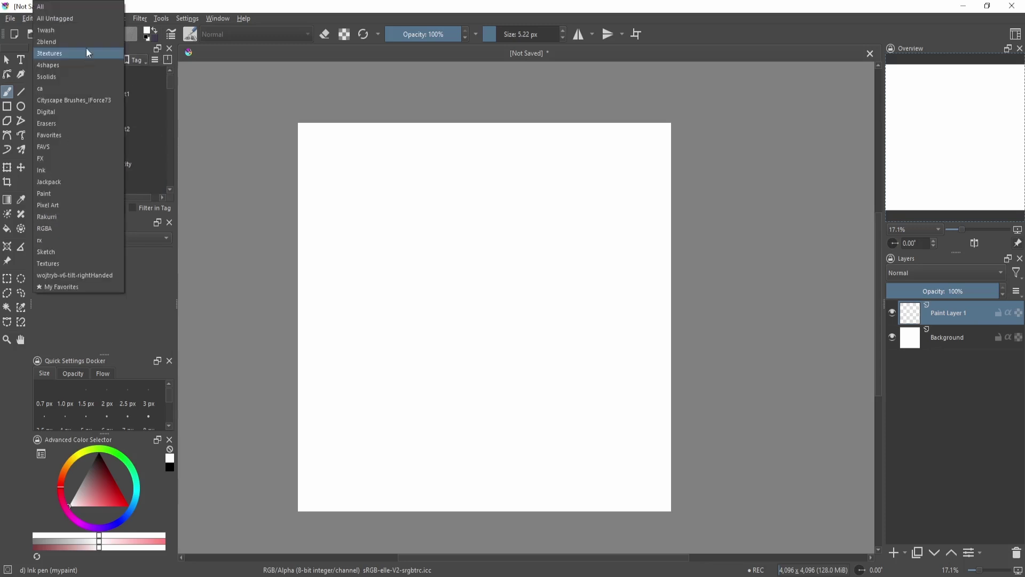
click(58, 206)
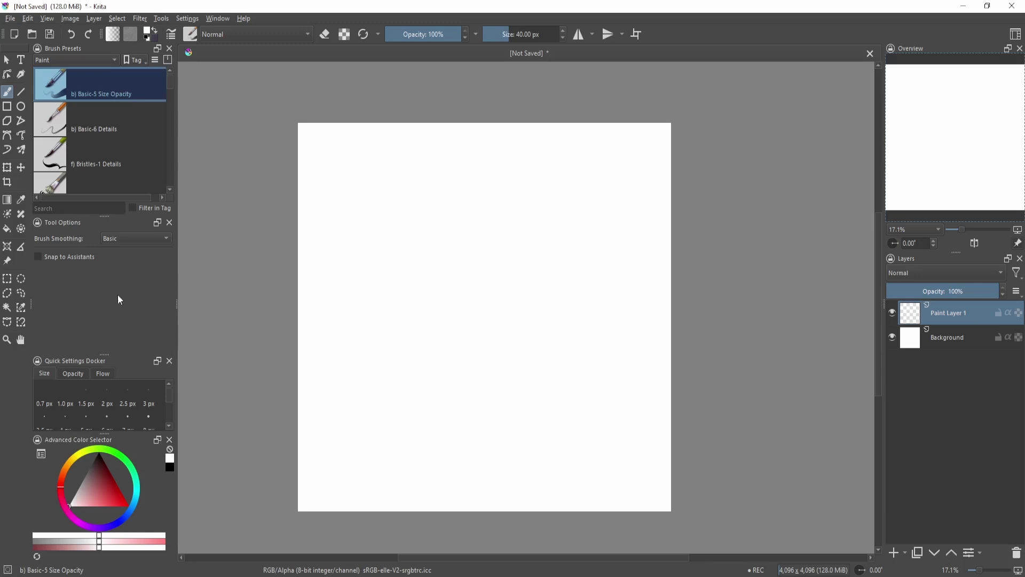
mouse_move(133, 118)
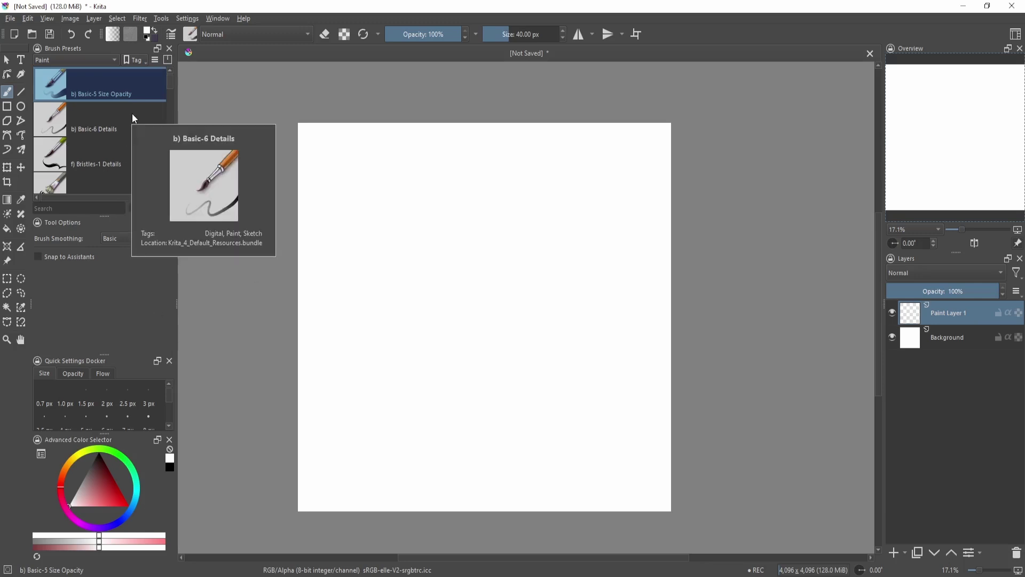
mouse_move(59, 155)
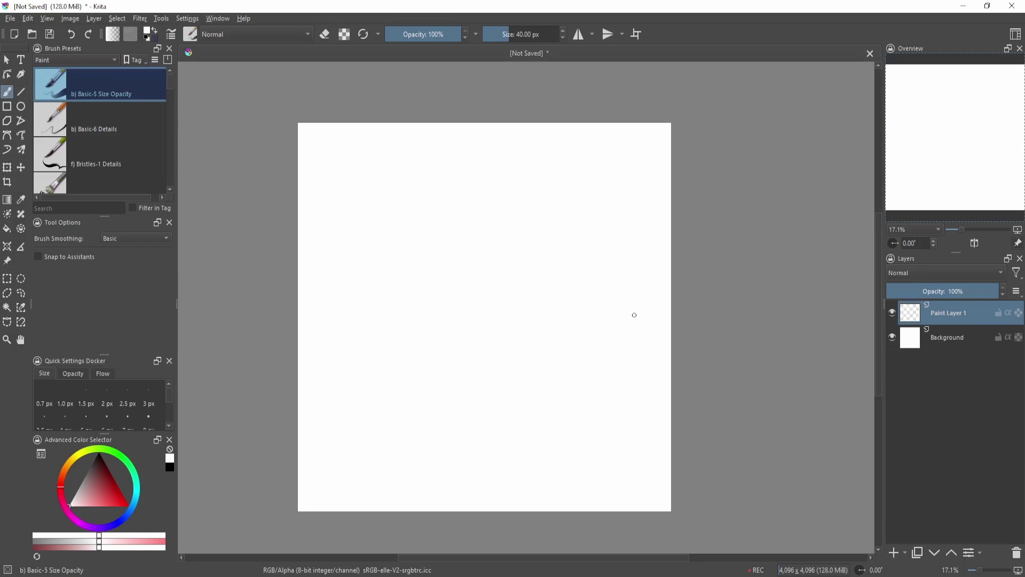
- Add a new paint layer, set the foreground colour to black and paint a test stroke across the canvas
key(Insert)
key(shift+i)
click(386, 240)
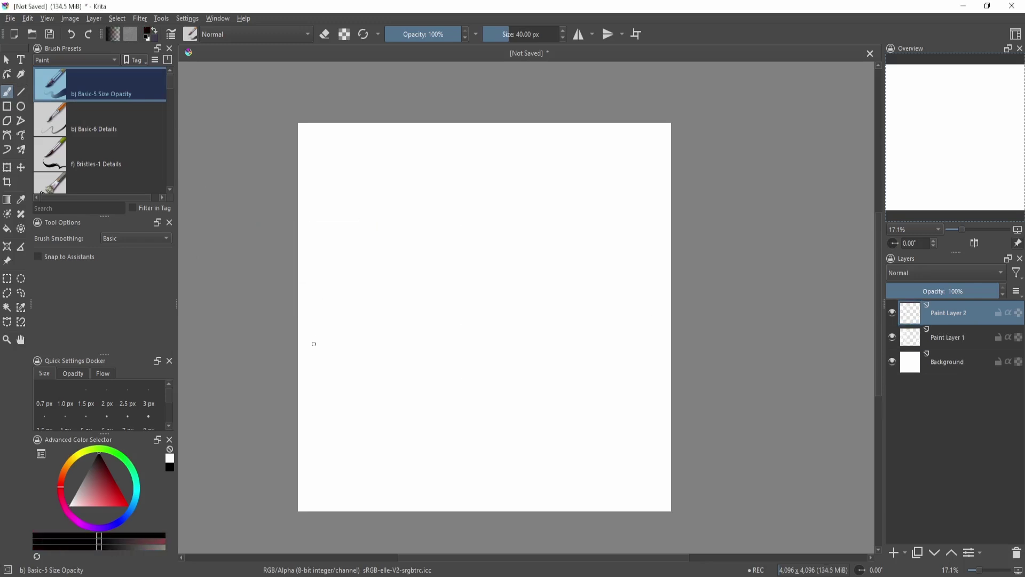
mouse_move(325, 347)
mouse_down()
mouse_move(411, 210)
mouse_move(462, 294)
mouse_move(547, 373)
mouse_up()
- Examine the Basic-5 Size Opacity settings in the Brush Editor, repositioning its window over the canvas, and close it
key(F5)
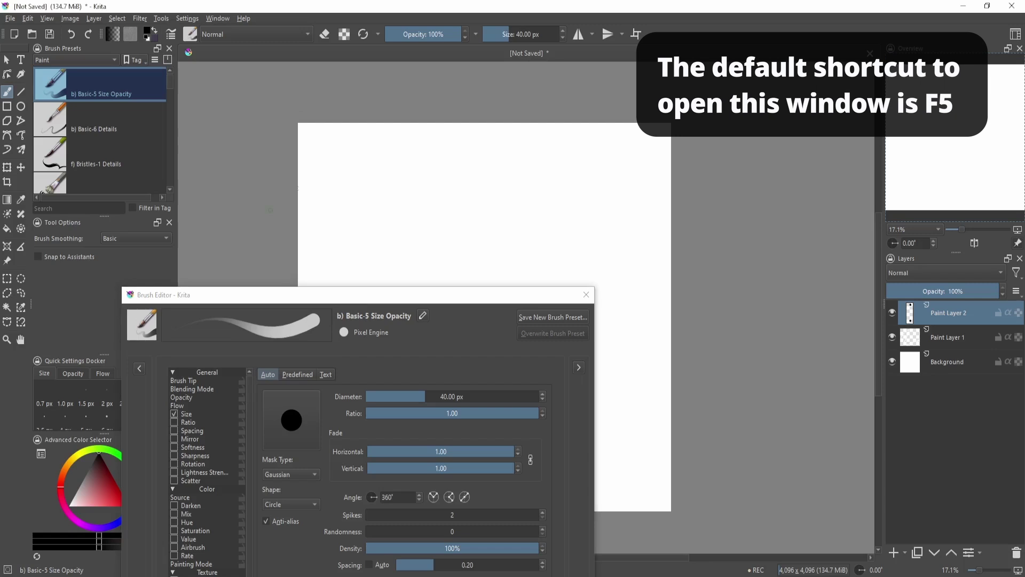
drag(279, 297, 318, 193)
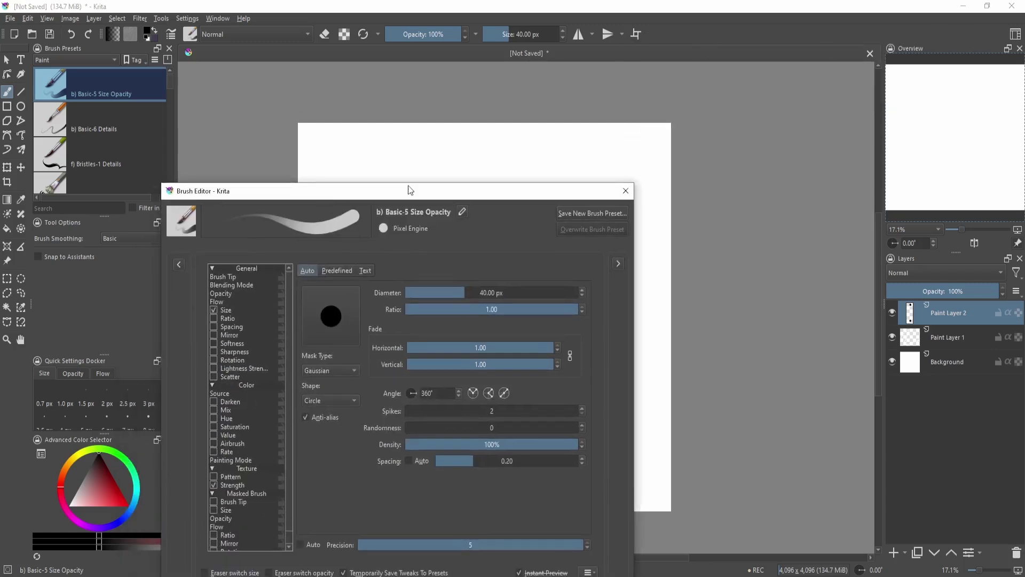
drag(410, 190, 442, 153)
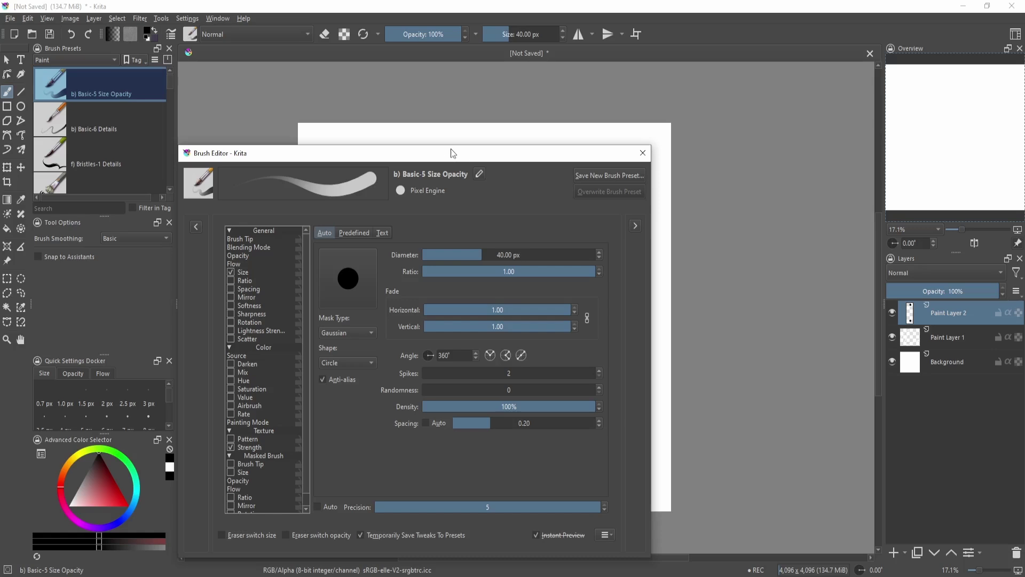
drag(444, 160, 468, 114)
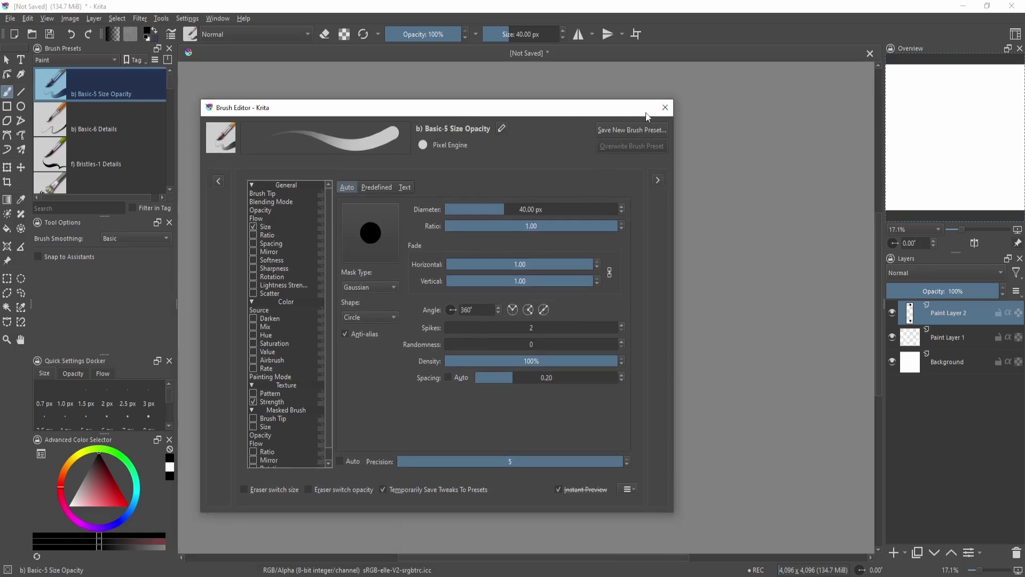
click(663, 110)
- Search the brush presets for "paint" and select the "i) Wet Bristles Rough" brush
click(70, 209)
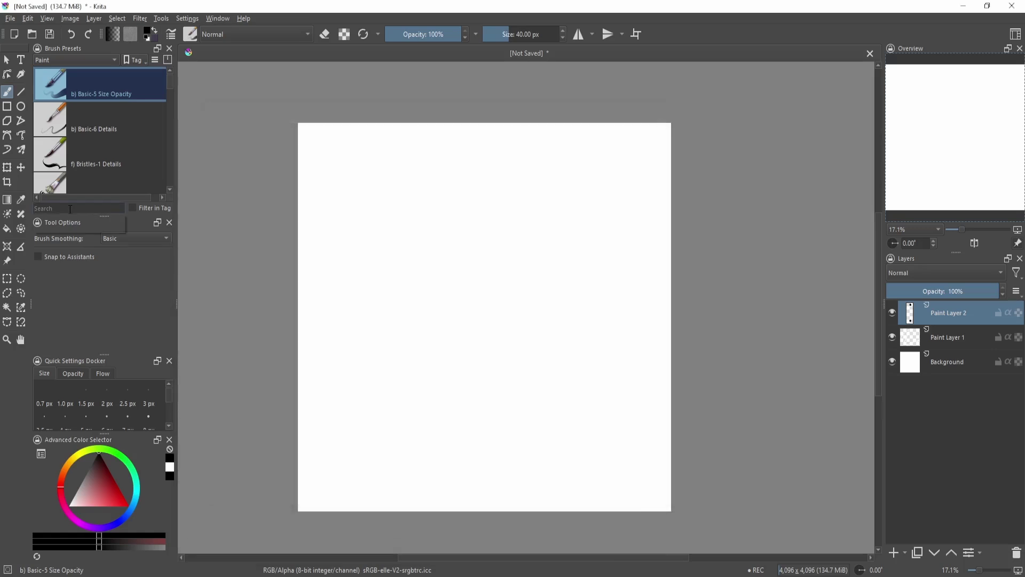
text(paint)
scroll(167, 111, down, 10)
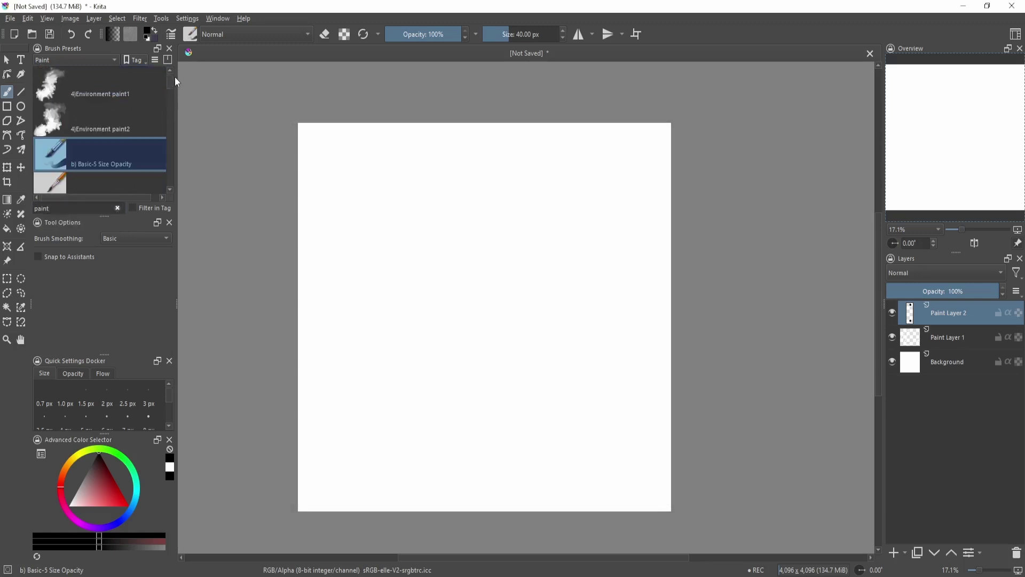
click(123, 104)
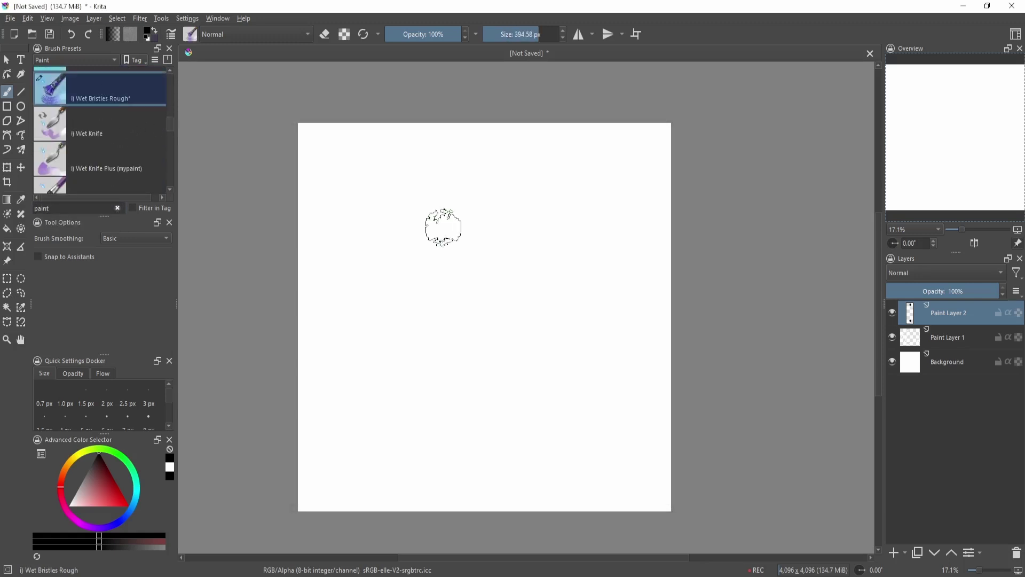
- Paint overlapping black and grey zigzag strokes across the upper part of the canvas with the Wet Bristles Rough brush
mouse_move(352, 221)
mouse_down()
mouse_move(502, 218)
mouse_move(541, 345)
mouse_move(608, 214)
mouse_move(521, 233)
mouse_move(474, 188)
mouse_up()
drag(597, 214, 516, 274)
scroll(512, 315, up, 3)
scroll(556, 312, down, 2)
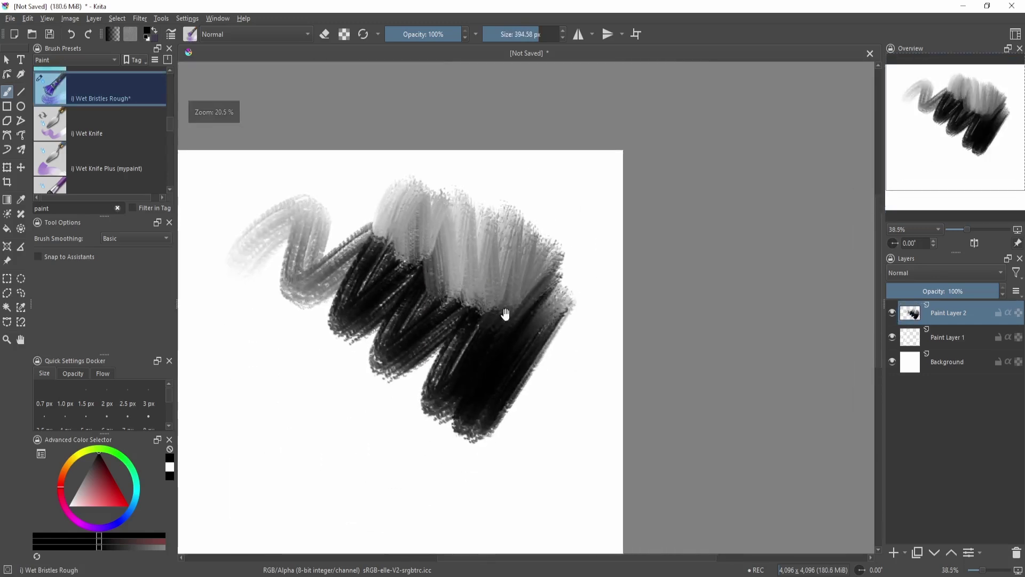
scroll(450, 425, up, 1)
drag(504, 371, 576, 347)
scroll(576, 348, down, 2)
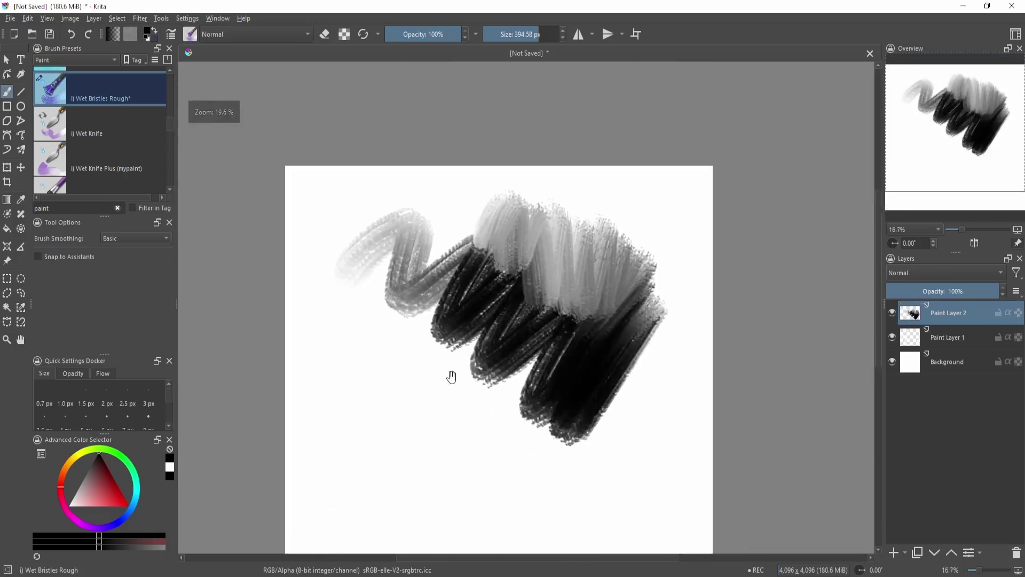
drag(447, 466, 493, 386)
drag(500, 380, 502, 398)
- Pick red and paint a solid round patch below the black strokes
key(shift+i)
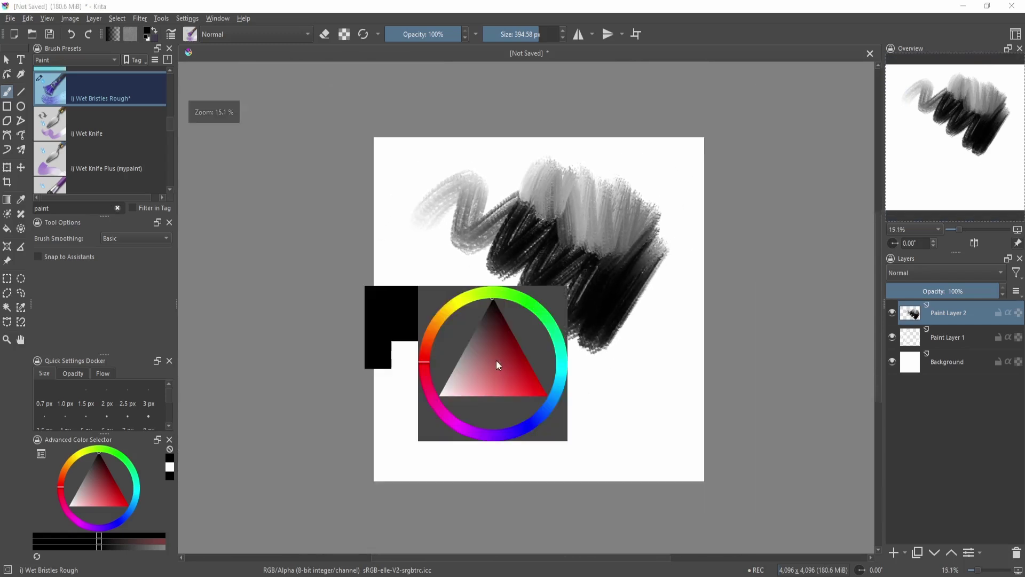
click(536, 377)
drag(598, 376, 542, 423)
mouse_move(427, 348)
mouse_down()
mouse_move(485, 339)
mouse_move(510, 320)
mouse_up()
- Pick yellow, paint a patch below the red one and blend the two colours into orange
key(shift+i)
click(424, 304)
drag(537, 393, 541, 362)
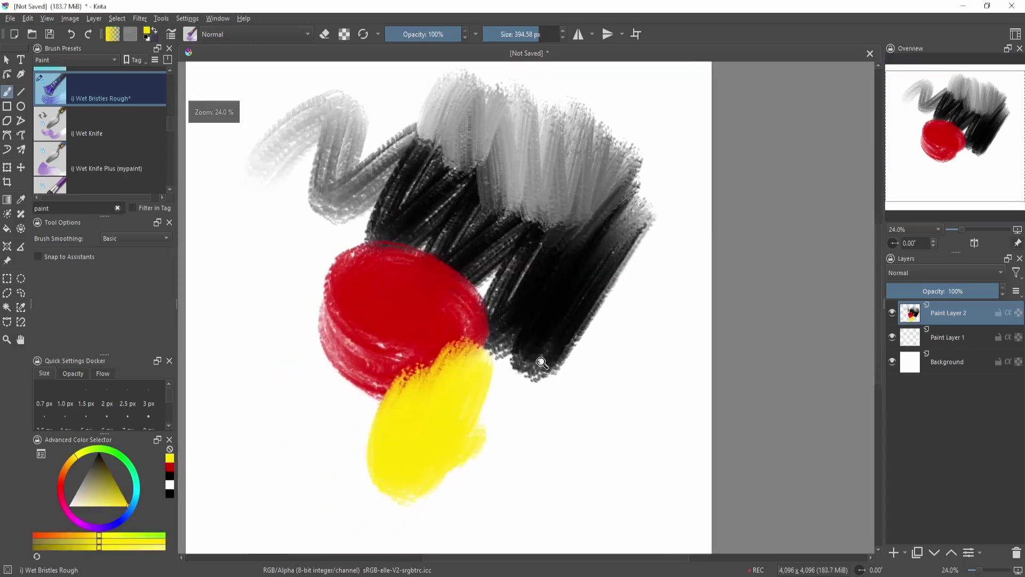
mouse_move(427, 392)
mouse_down()
mouse_move(407, 422)
mouse_move(435, 374)
mouse_move(411, 347)
mouse_move(368, 361)
mouse_move(417, 427)
mouse_move(470, 368)
mouse_move(480, 321)
mouse_move(459, 327)
mouse_up()
scroll(470, 347, down, 3)
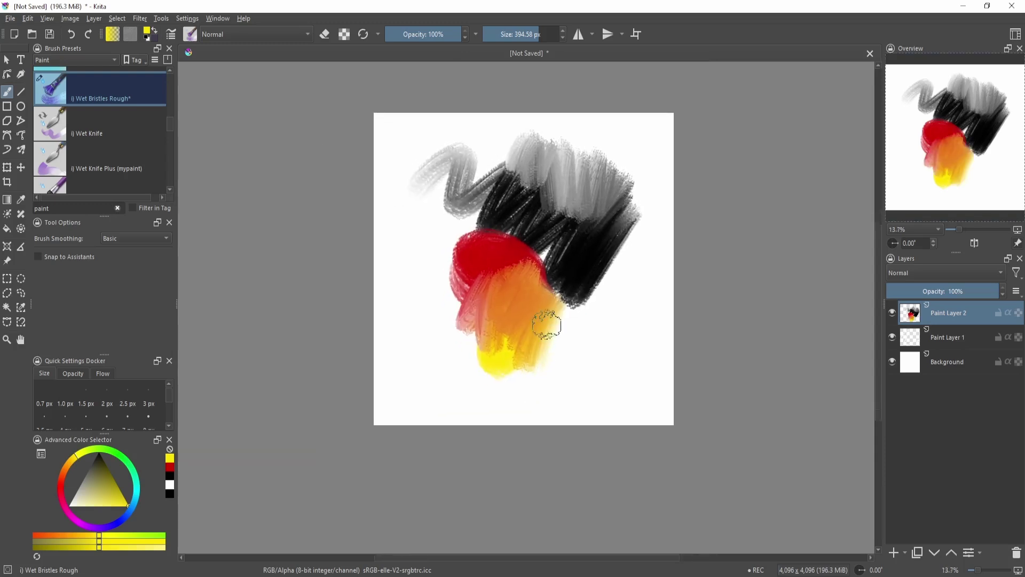
- Open the Brush Editor, select the "g) Dry Bristles Eroded" preset and move the editor aside to uncover the canvas
key(F5)
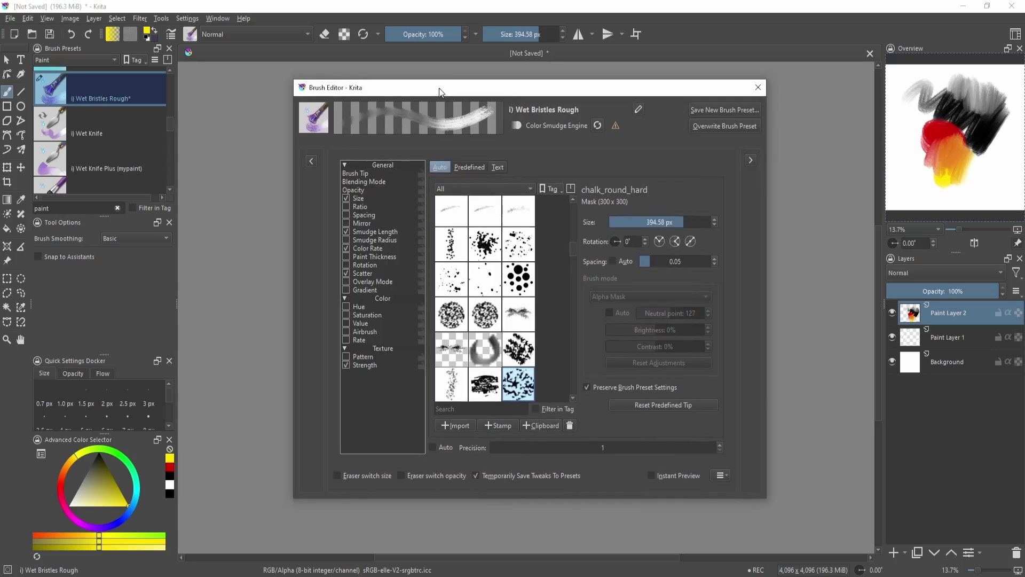
scroll(75, 148, up, 5)
click(89, 140)
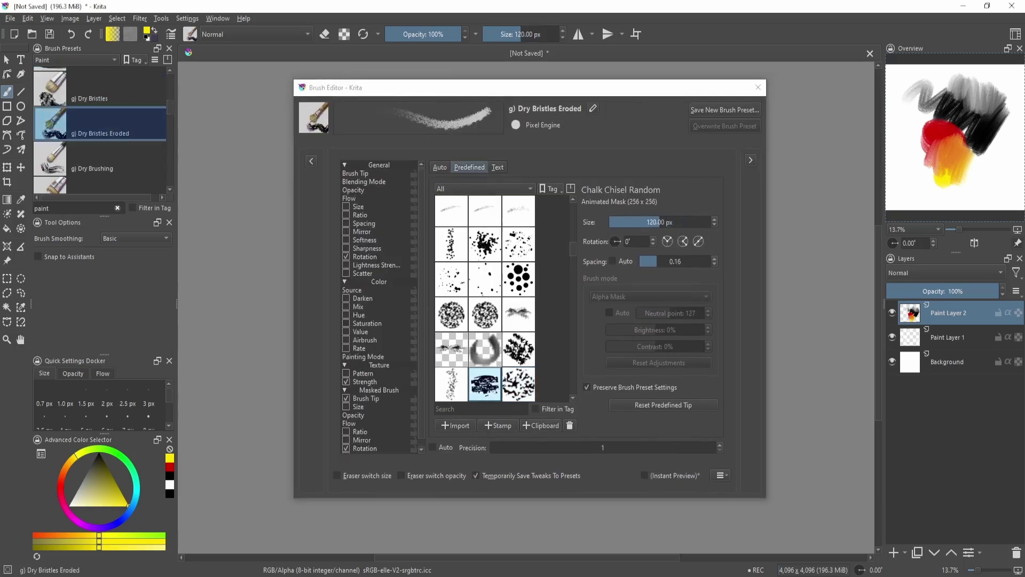
mouse_move(421, 88)
mouse_down()
mouse_move(462, 166)
mouse_move(576, 207)
mouse_up()
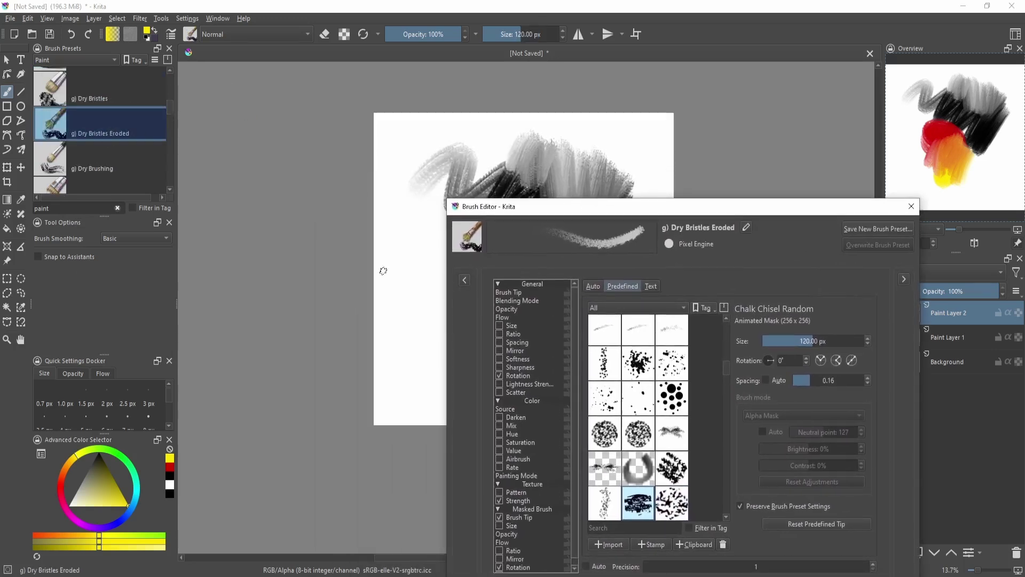
key(shift+i)
mouse_move(430, 277)
mouse_down()
mouse_move(430, 195)
mouse_move(415, 289)
mouse_up()
key(ctrl+z)
mouse_move(402, 248)
mouse_down()
mouse_move(413, 226)
mouse_move(415, 137)
mouse_move(410, 373)
mouse_up()
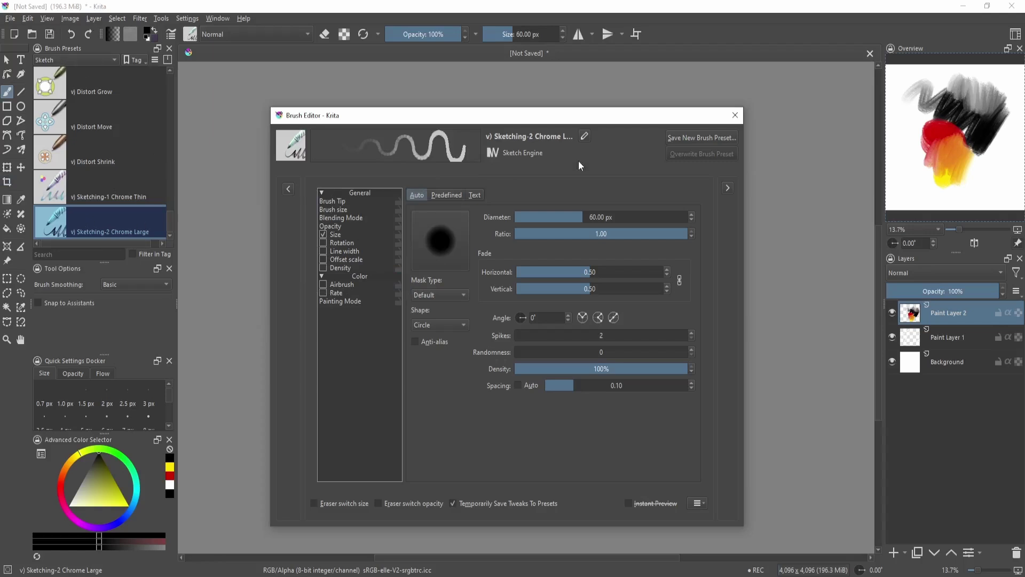
- Close the Brush Editor, enlarge the Sketching-2 Chrome Large brush to about 248 px and scribble black strokes in the canvas's lower right corner
click(735, 115)
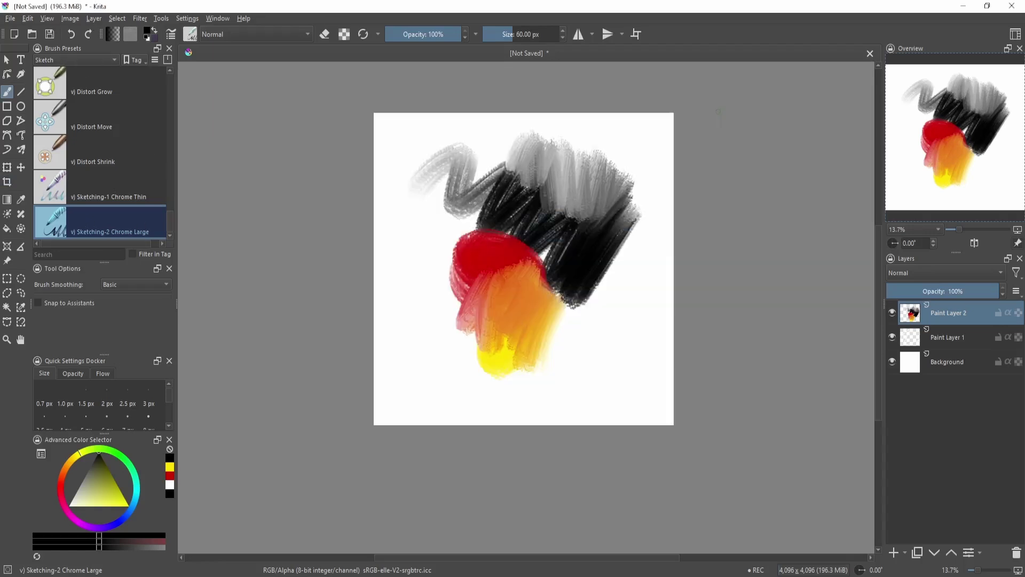
mouse_move(599, 318)
mouse_down()
mouse_move(696, 318)
mouse_move(509, 305)
mouse_up()
mouse_move(518, 305)
mouse_down()
mouse_move(523, 256)
mouse_move(453, 154)
mouse_up()
mouse_move(446, 197)
mouse_down()
mouse_move(618, 321)
mouse_move(614, 381)
mouse_up()
mouse_move(599, 243)
mouse_down()
mouse_move(492, 373)
mouse_move(554, 345)
mouse_move(569, 276)
mouse_up()
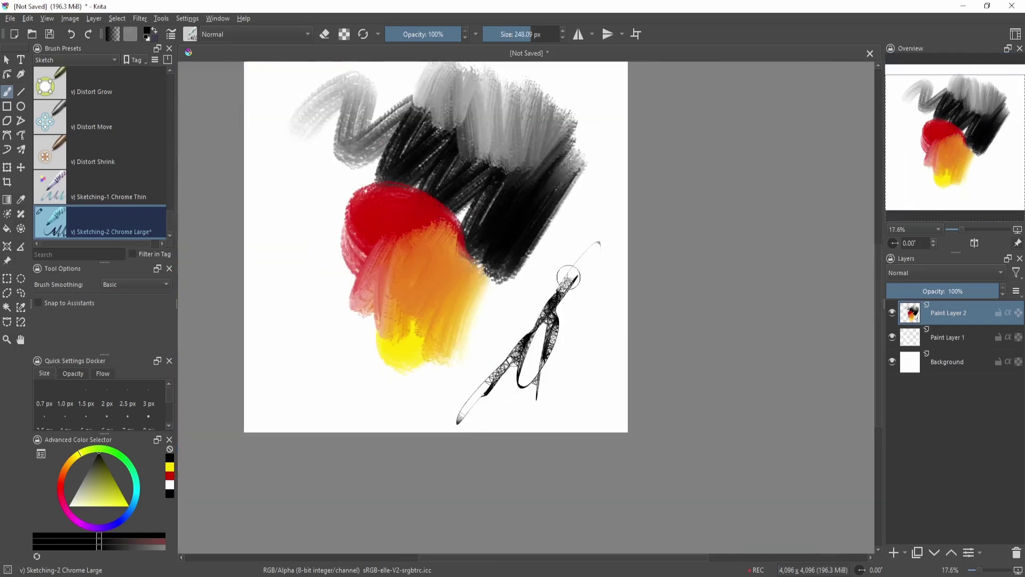
drag(633, 328, 591, 300)
drag(591, 300, 587, 219)
mouse_move(478, 326)
mouse_down()
mouse_move(432, 337)
mouse_move(496, 350)
mouse_move(523, 259)
mouse_up()
drag(422, 216, 520, 268)
mouse_move(526, 278)
mouse_down()
mouse_move(506, 307)
mouse_move(583, 346)
mouse_move(507, 316)
mouse_move(484, 275)
mouse_up()
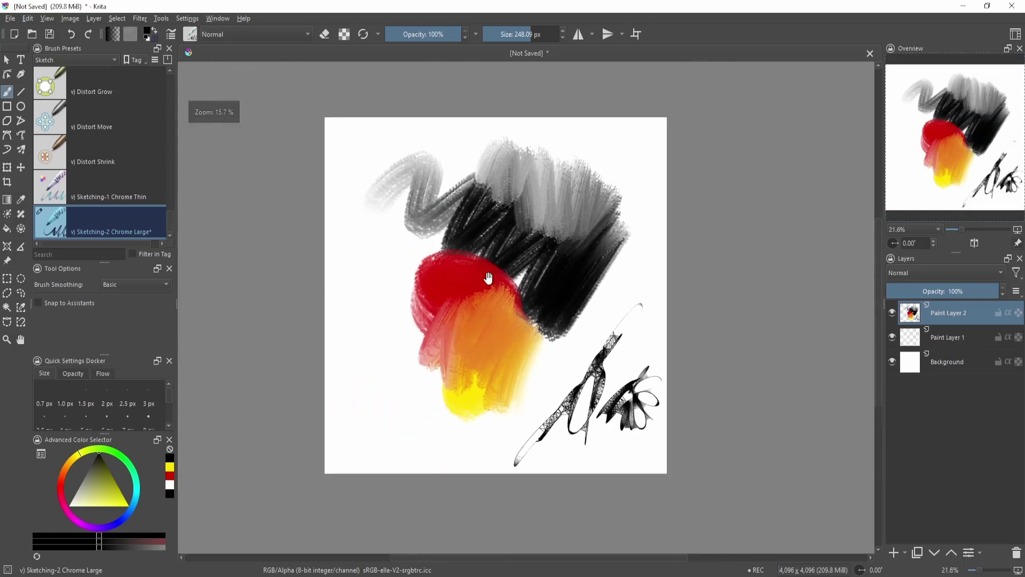
- Select the "v) Distort Move" preset and check its brush engine in the Brush Editor
click(71, 117)
key(F5)
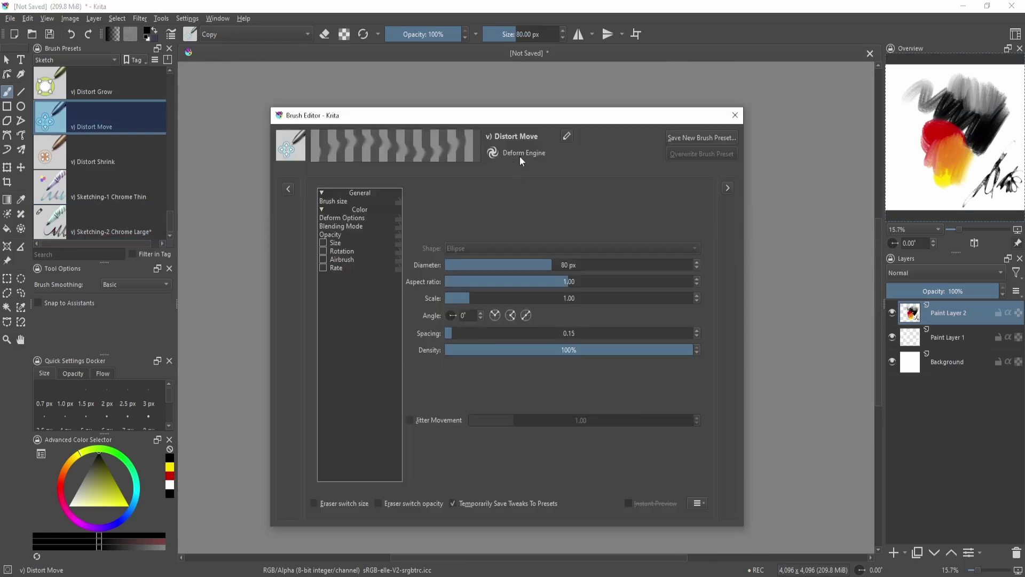
key(F5)
- Enlarge the Distort Move brush to 530 px and push the black and grey zigzag strokes above the red patch out of shape
drag(537, 305, 476, 261)
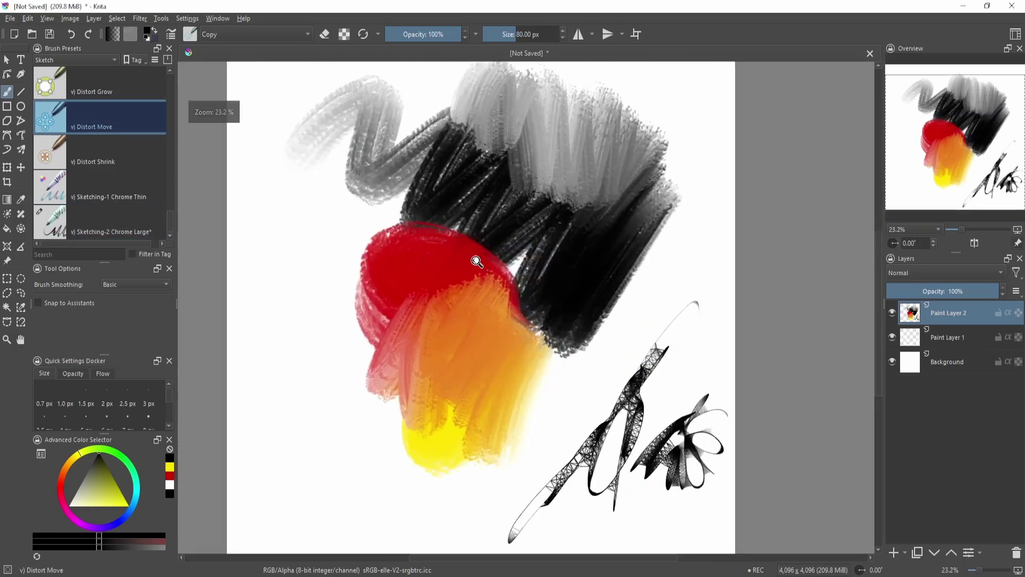
drag(453, 302, 610, 302)
mouse_move(388, 287)
mouse_down()
mouse_move(409, 350)
mouse_move(389, 367)
mouse_up()
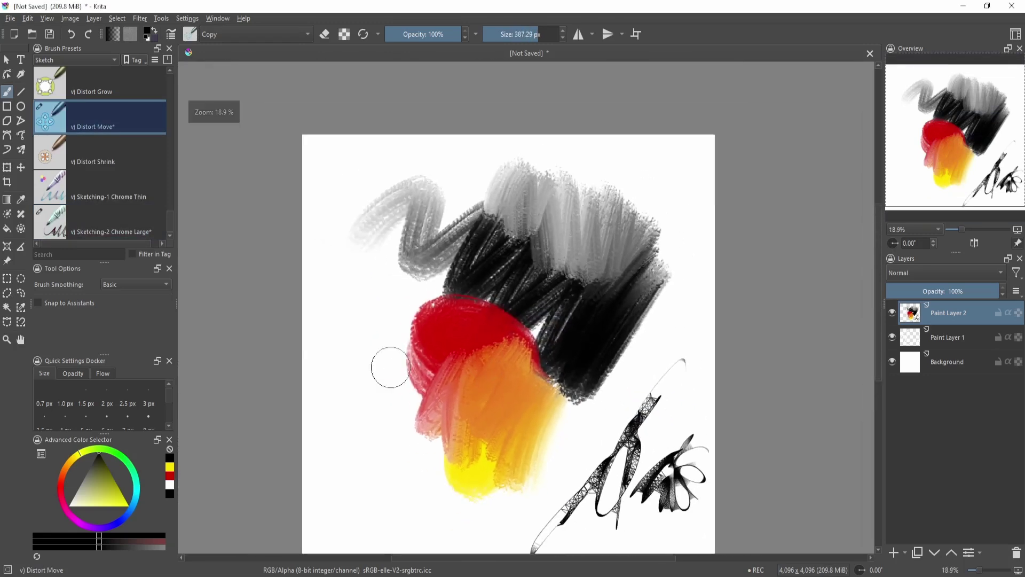
drag(543, 299, 616, 299)
drag(472, 186, 522, 269)
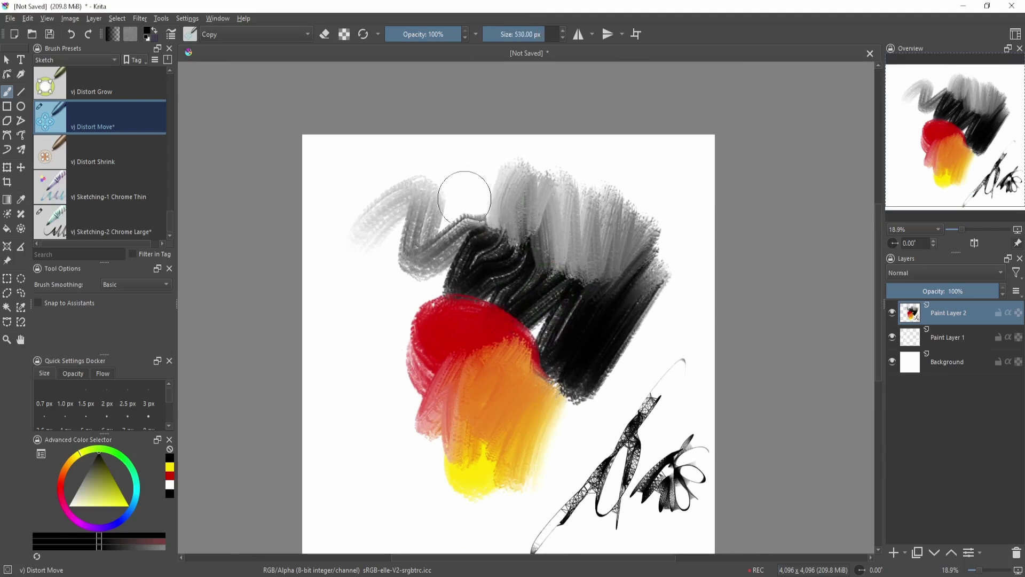
mouse_move(464, 193)
mouse_down()
mouse_move(482, 229)
mouse_move(513, 170)
mouse_move(517, 190)
mouse_move(503, 211)
mouse_move(450, 220)
mouse_move(430, 196)
mouse_up()
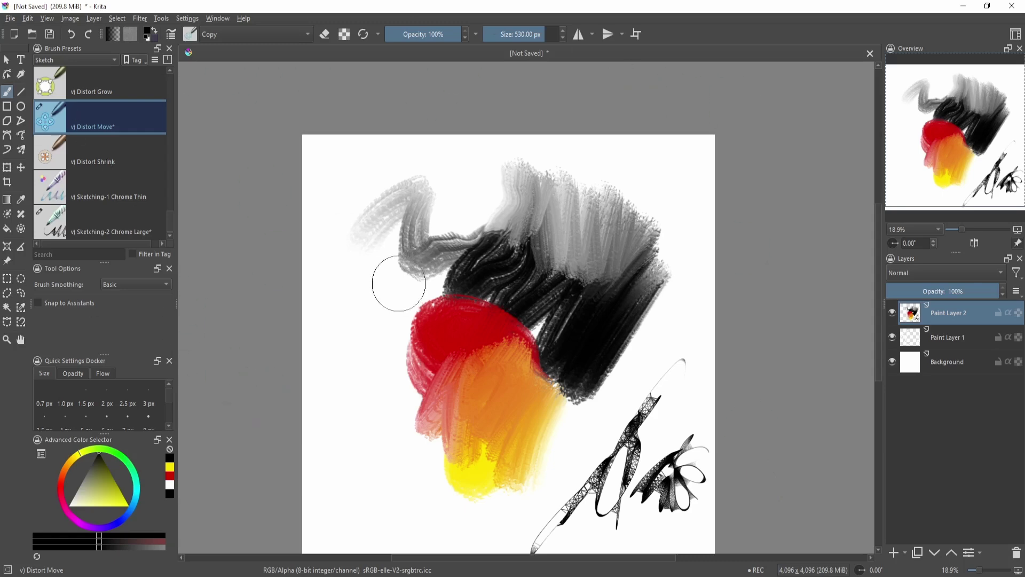
drag(467, 243, 453, 282)
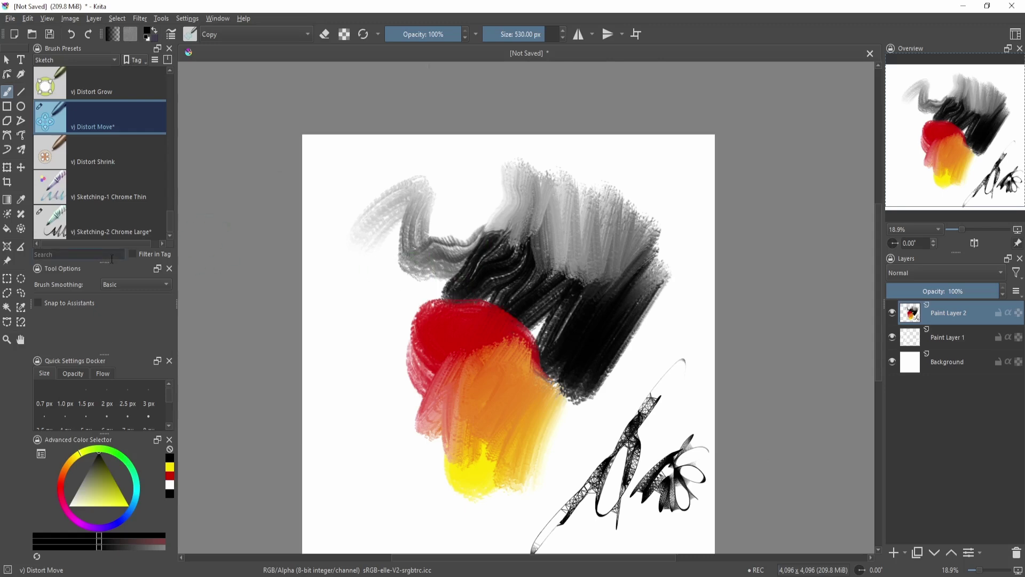
- Search the brush presets for "filter" and select the "x) Filter Blur" preset
click(112, 258)
text(filter)
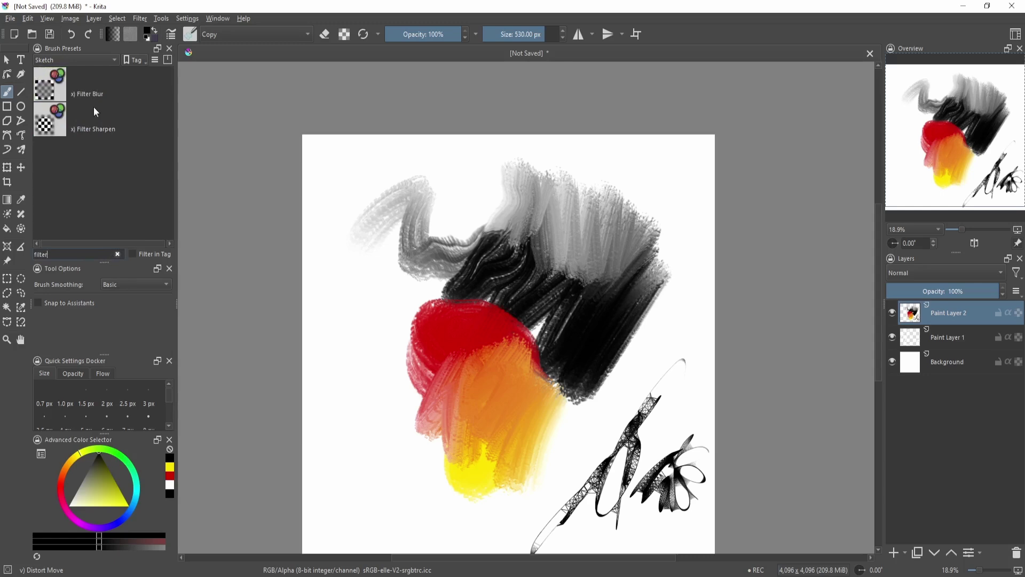
click(96, 95)
- Enlarge the Filter Blur brush to about 475 px and blur the area where the red and orange patch meets the black strokes
mouse_move(449, 336)
mouse_down()
mouse_move(392, 303)
mouse_move(603, 298)
mouse_up()
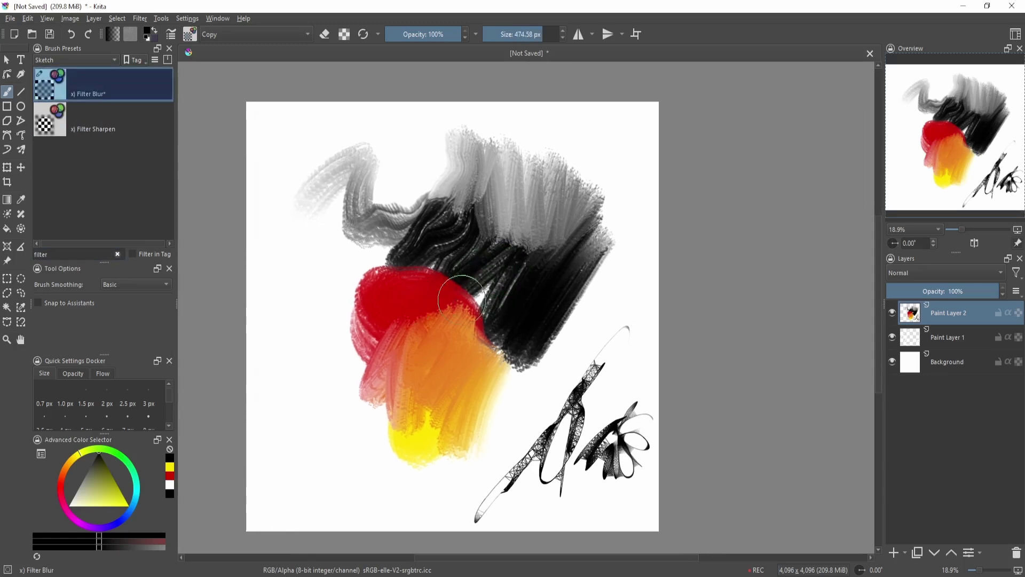
scroll(507, 270, up, 3)
scroll(498, 257, up, 3)
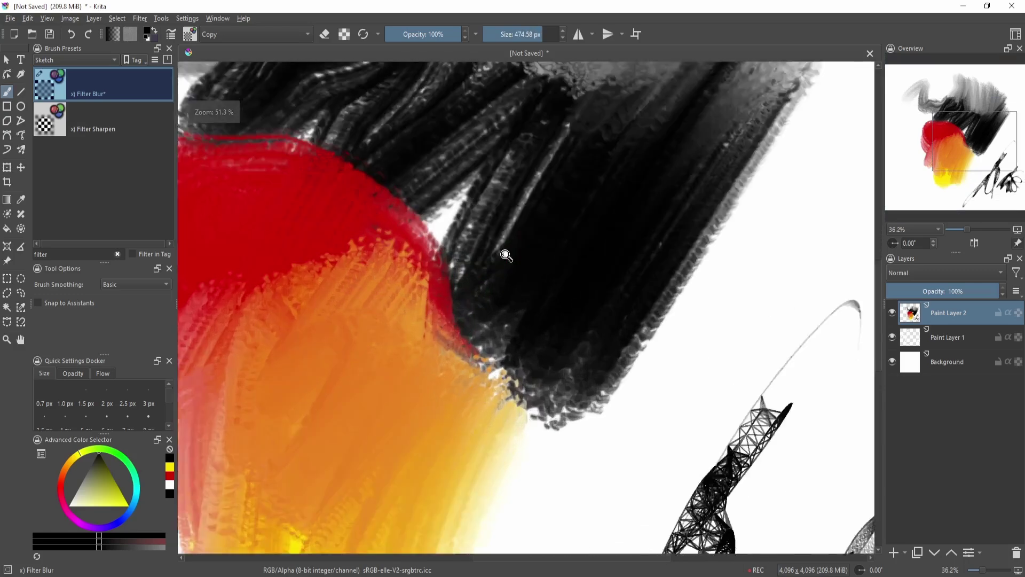
scroll(482, 306, down, 3)
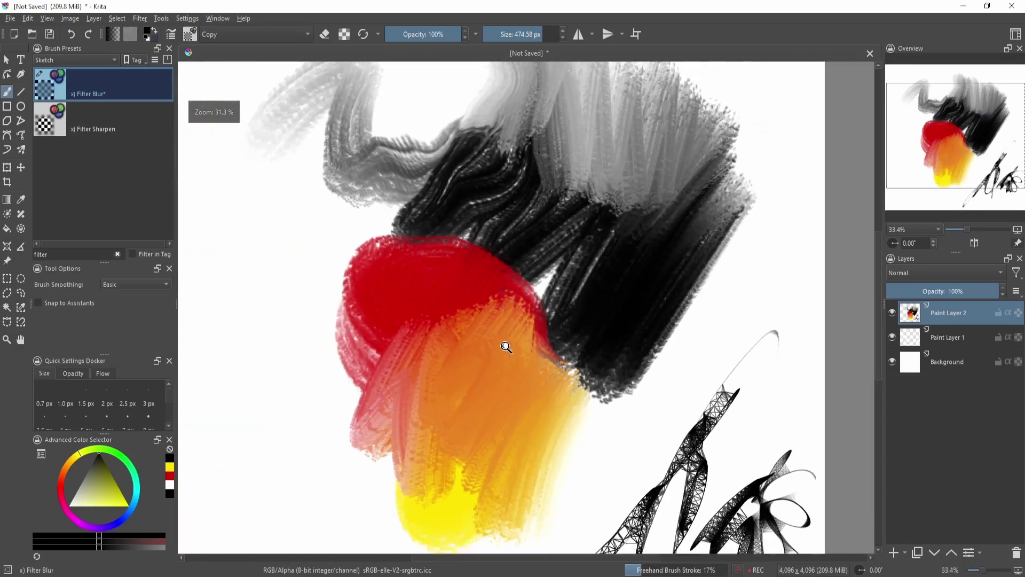
- Select the "x) Filter Sharpen" preset, enlarge it to about 288 px and sharpen the distorted black strokes above the red patch
click(106, 123)
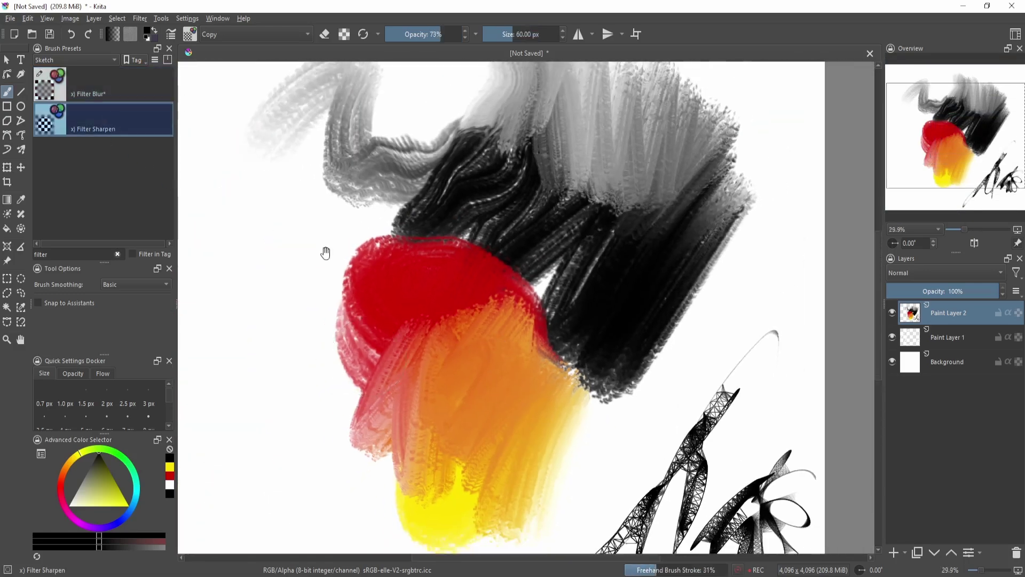
drag(557, 326, 561, 297)
drag(369, 276, 540, 367)
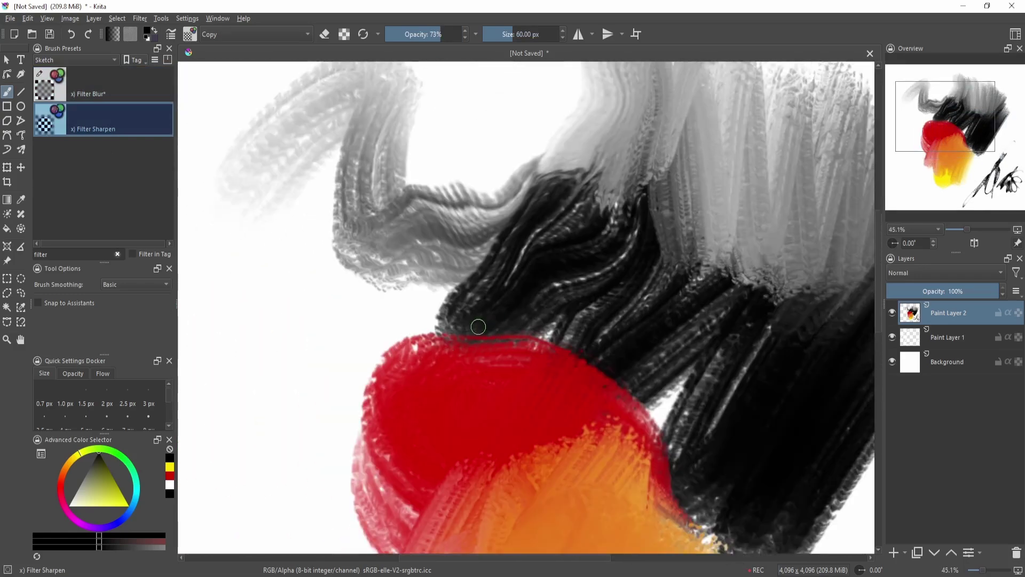
drag(510, 234, 478, 320)
mouse_move(490, 290)
mouse_down()
mouse_move(545, 267)
mouse_move(501, 279)
mouse_up()
drag(521, 310, 683, 231)
scroll(684, 231, down, 5)
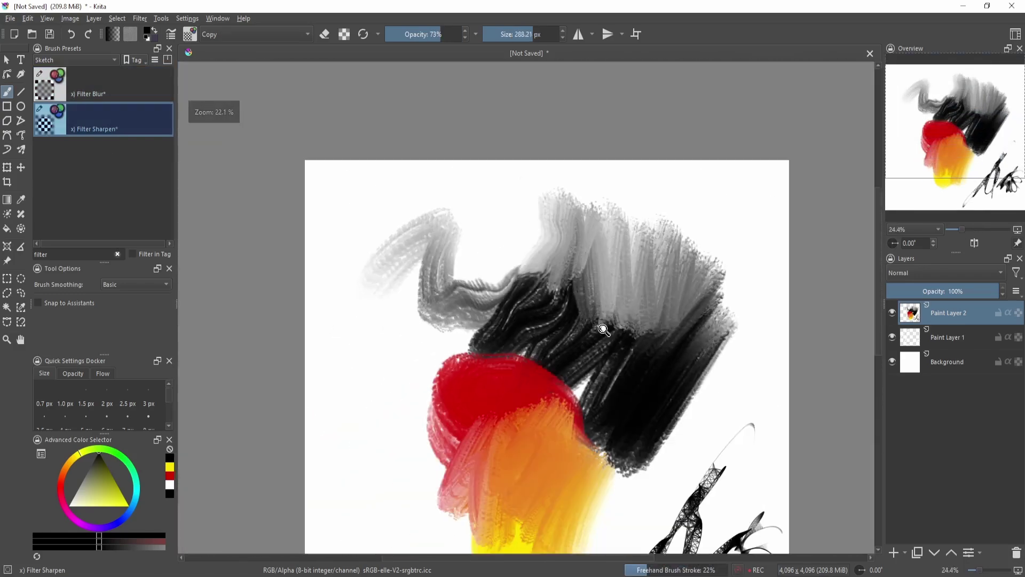
drag(602, 367, 593, 311)
drag(601, 310, 612, 271)
scroll(612, 270, up, 5)
scroll(539, 263, down, 1)
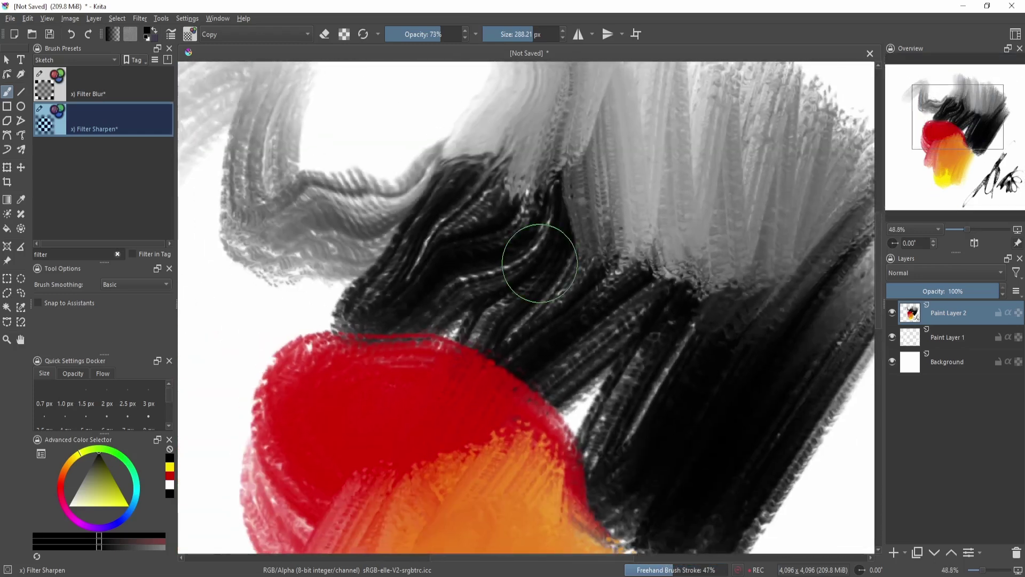
- Open the Filter Sharpen preset's filter settings in the Brush Editor and look through the filters available for the brush
key(F5)
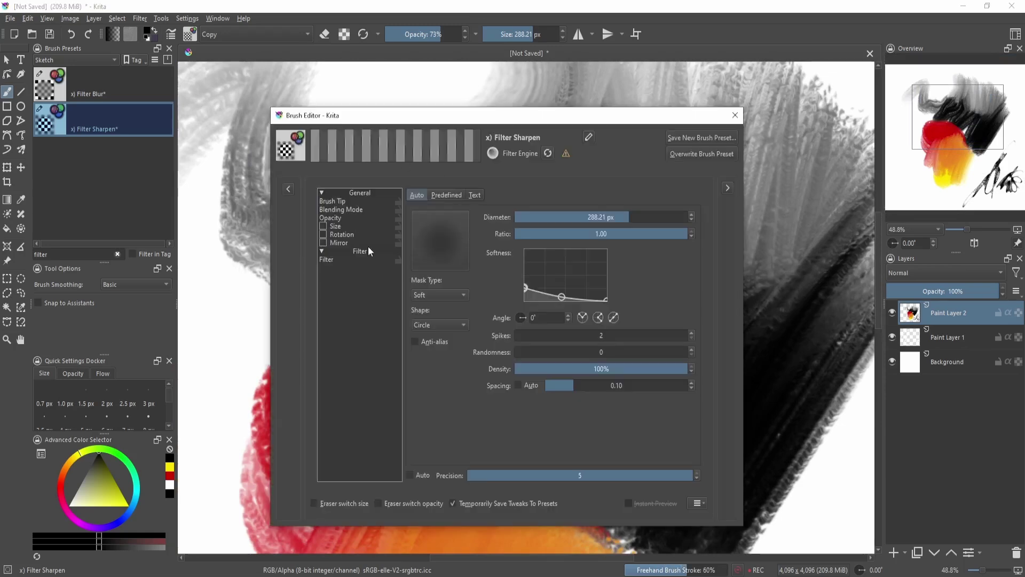
click(350, 258)
click(550, 192)
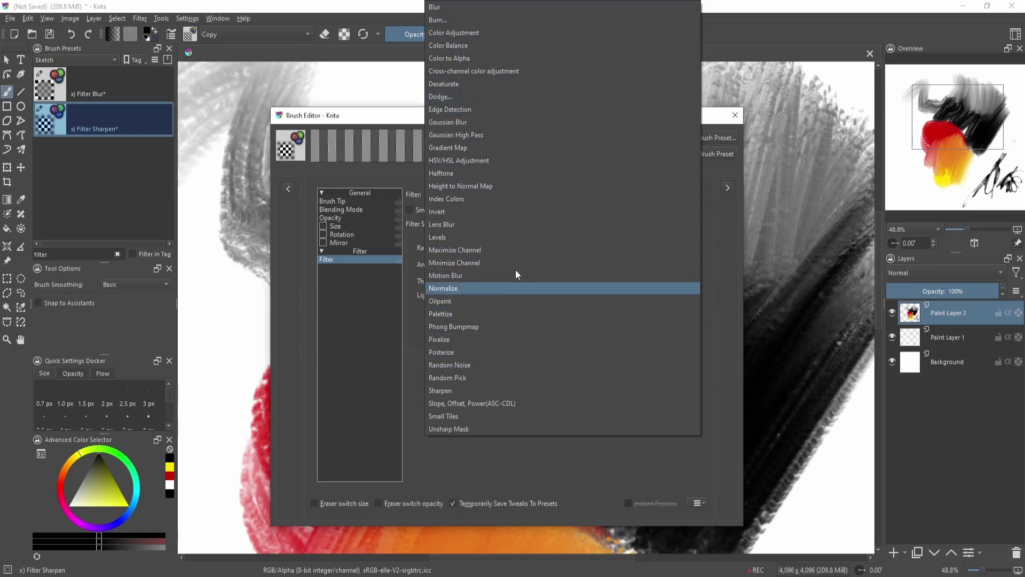
click(347, 117)
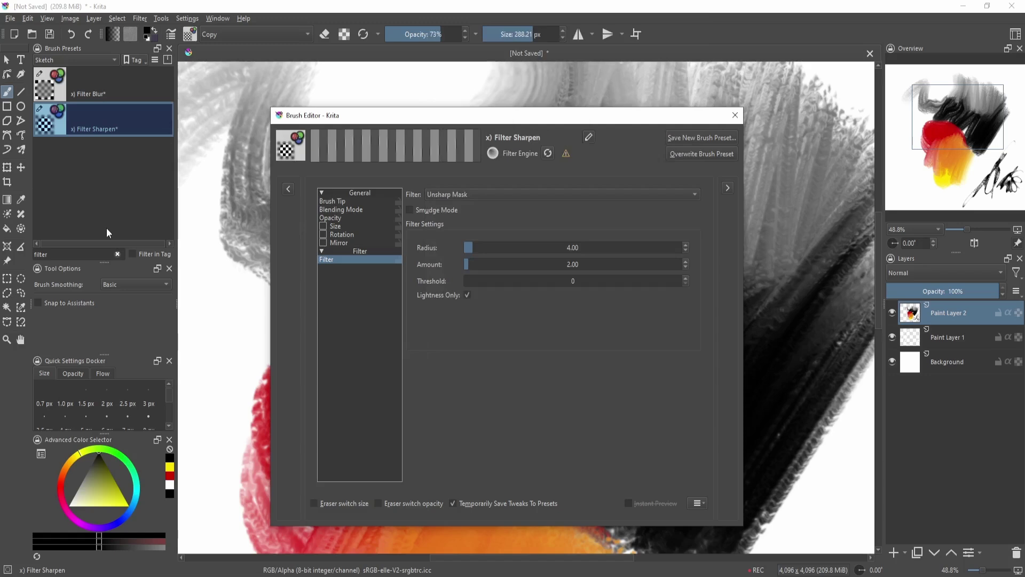